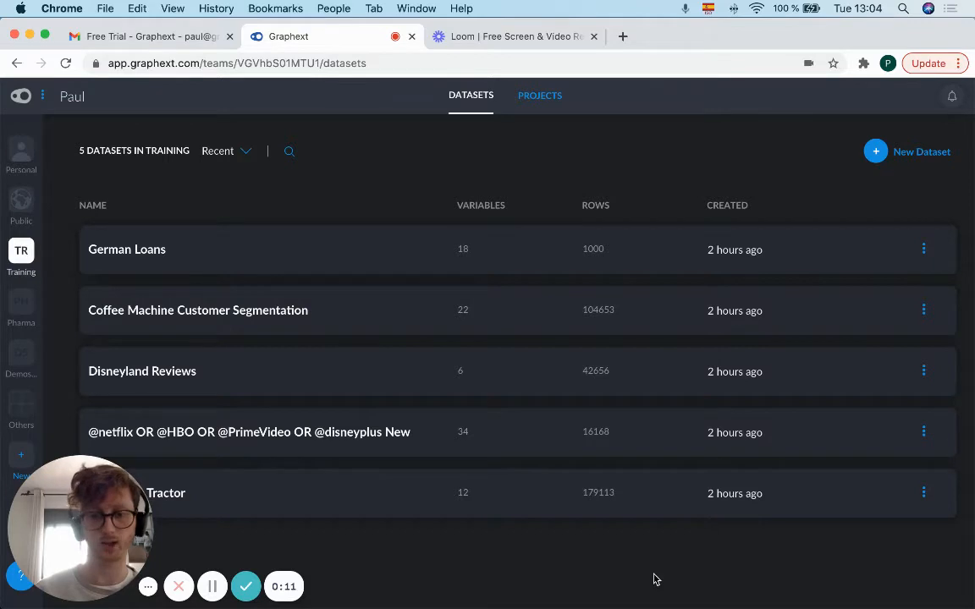
- Switch to the Graphext Tractor app to view its Twitter search form, then minimize its window
{"action": "mouse_move", "coordinate": [622, 607]}
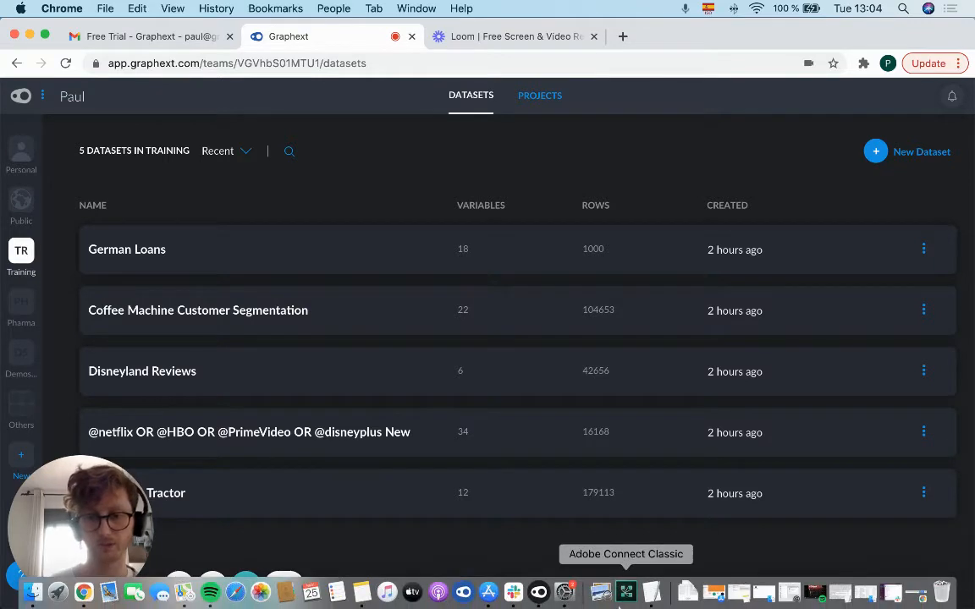
{"action": "left_click", "coordinate": [538, 593]}
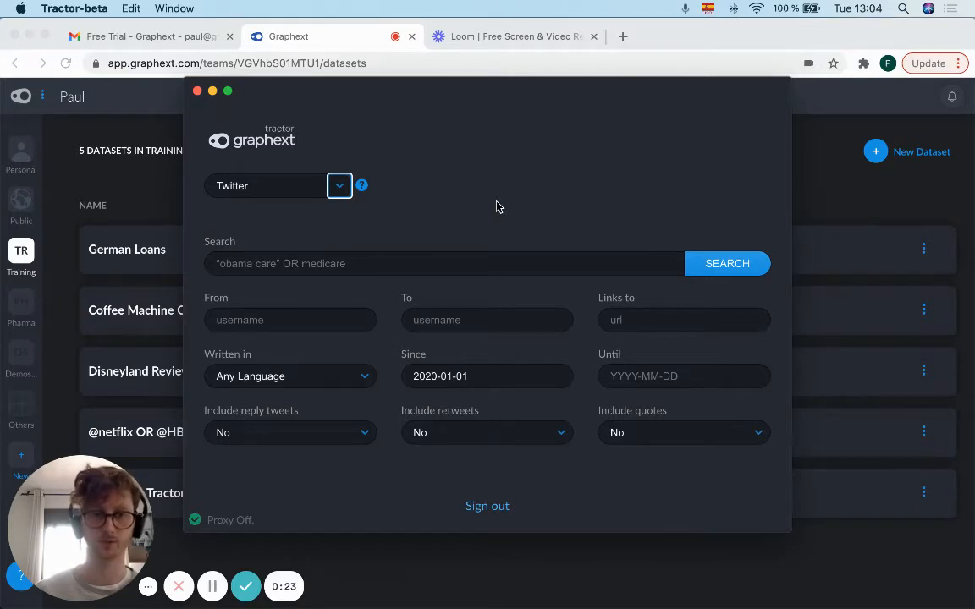
{"action": "left_click", "coordinate": [213, 91]}
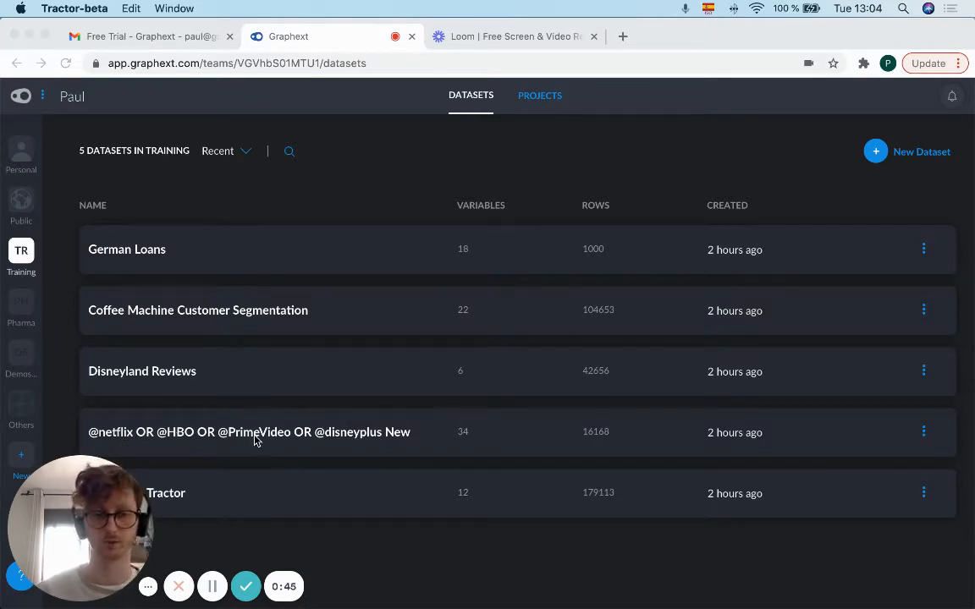
{"action": "left_click", "coordinate": [415, 436]}
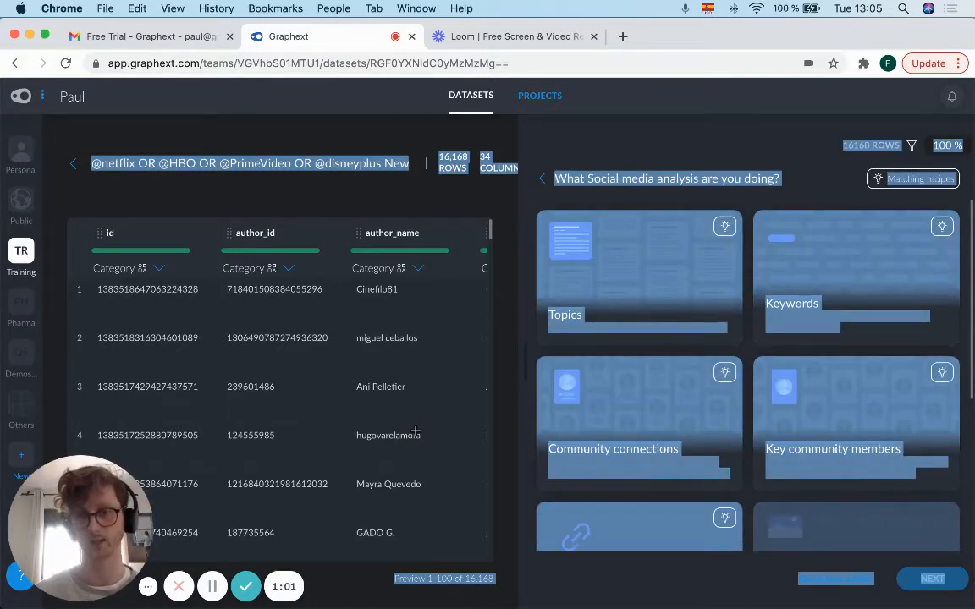
{"action": "left_click", "coordinate": [529, 201]}
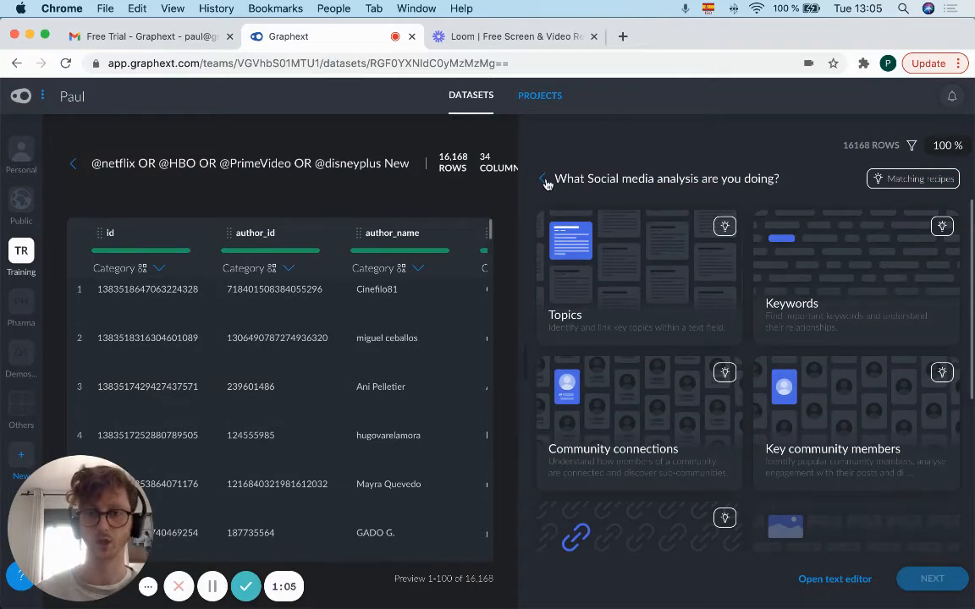
{"action": "left_click", "coordinate": [545, 182]}
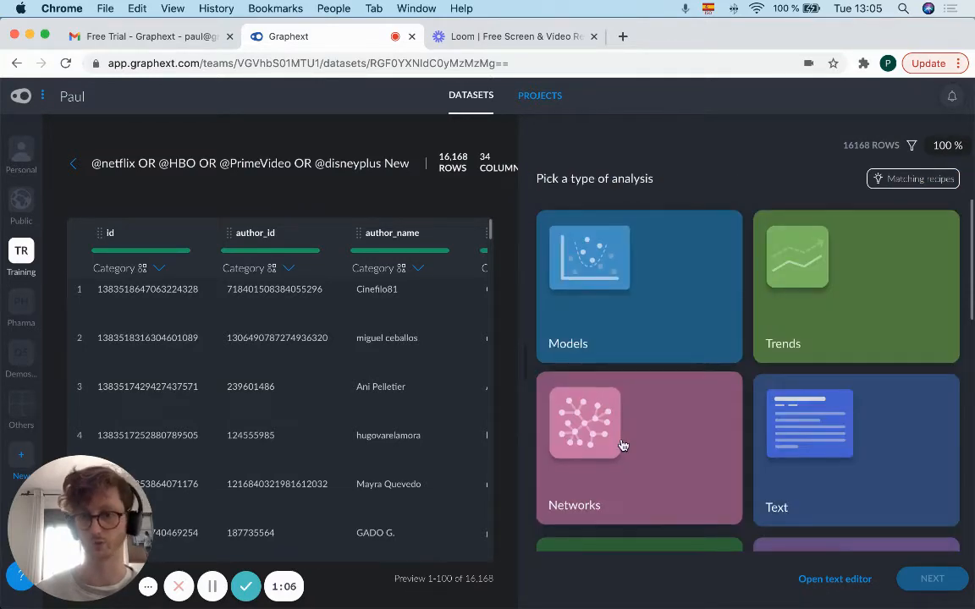
{"action": "scroll", "coordinate": [622, 446], "scroll_direction": "down", "scroll_amount": 5}
{"action": "scroll", "coordinate": [624, 446], "scroll_direction": "down", "scroll_amount": 5}
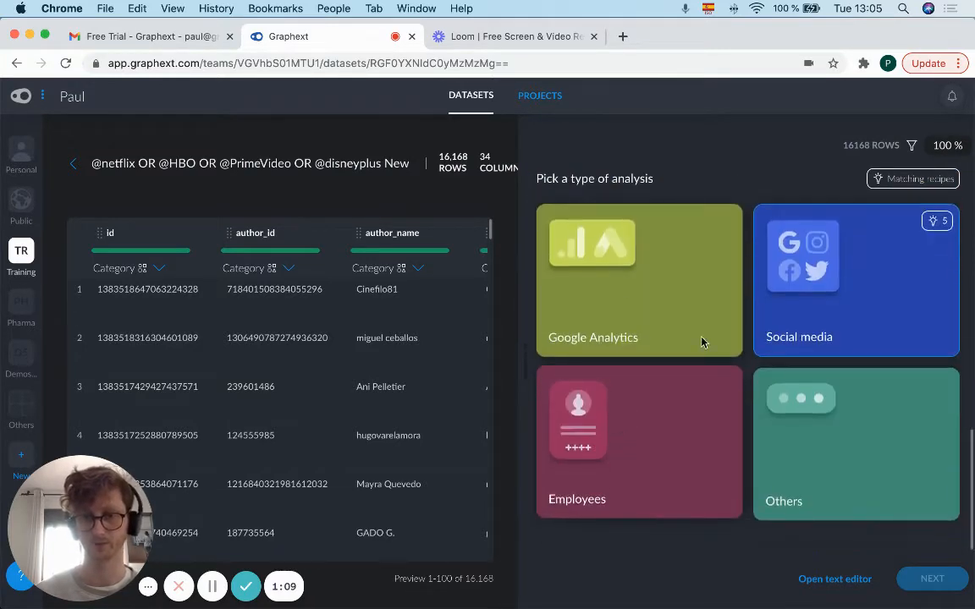
{"action": "left_click", "coordinate": [832, 282]}
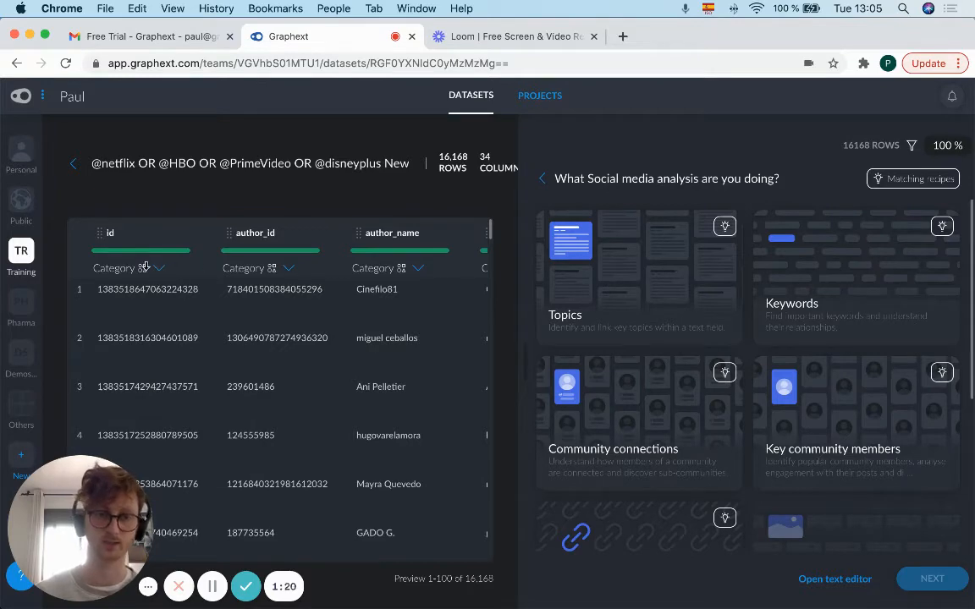
- Examine the author, user count, verification and location columns in the streaming-services tweet dataset's preview
{"action": "scroll", "coordinate": [347, 303], "scroll_direction": "right", "scroll_amount": 6}
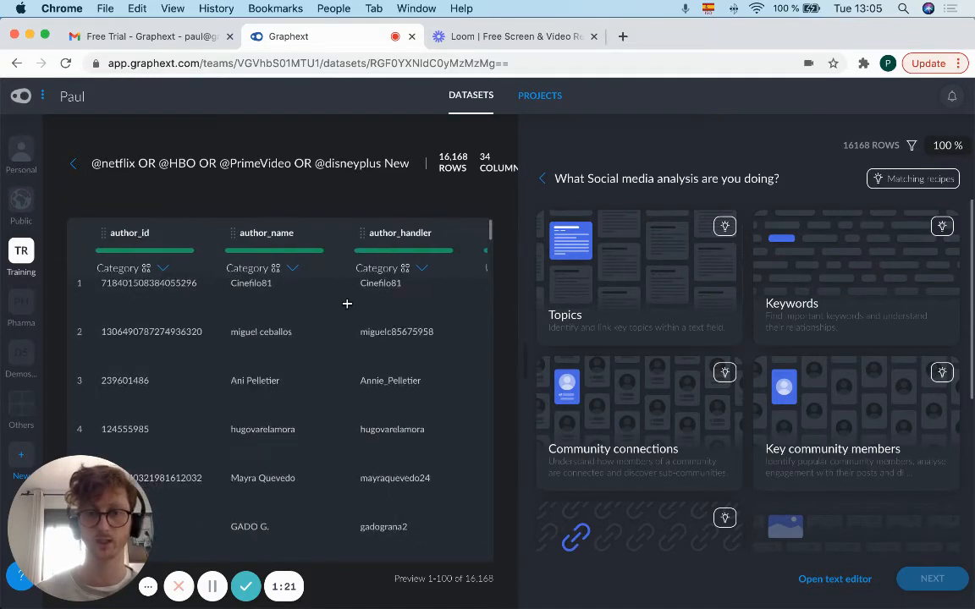
{"action": "scroll", "coordinate": [347, 303], "scroll_direction": "right", "scroll_amount": 3}
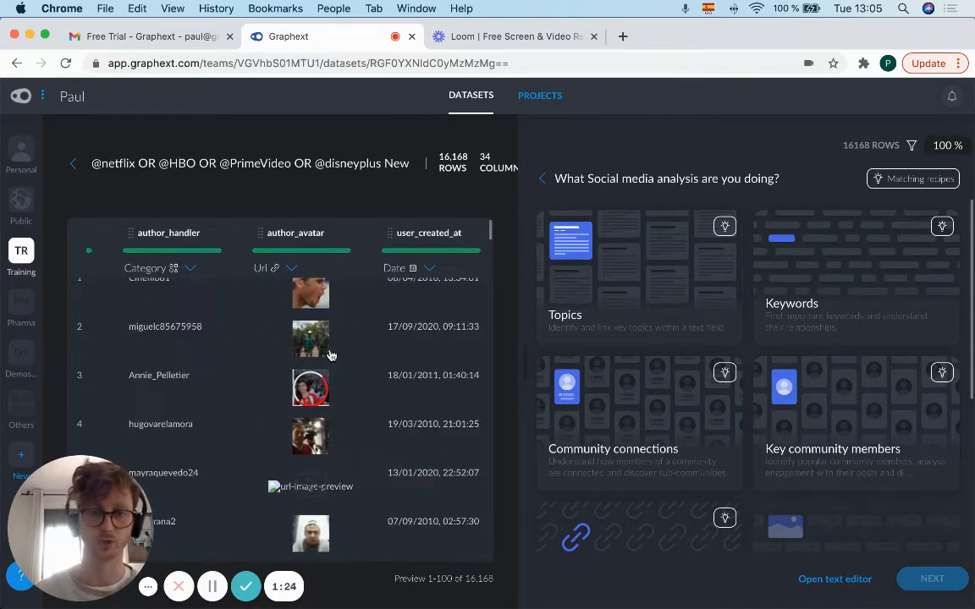
{"action": "scroll", "coordinate": [470, 348], "scroll_direction": "right", "scroll_amount": 3}
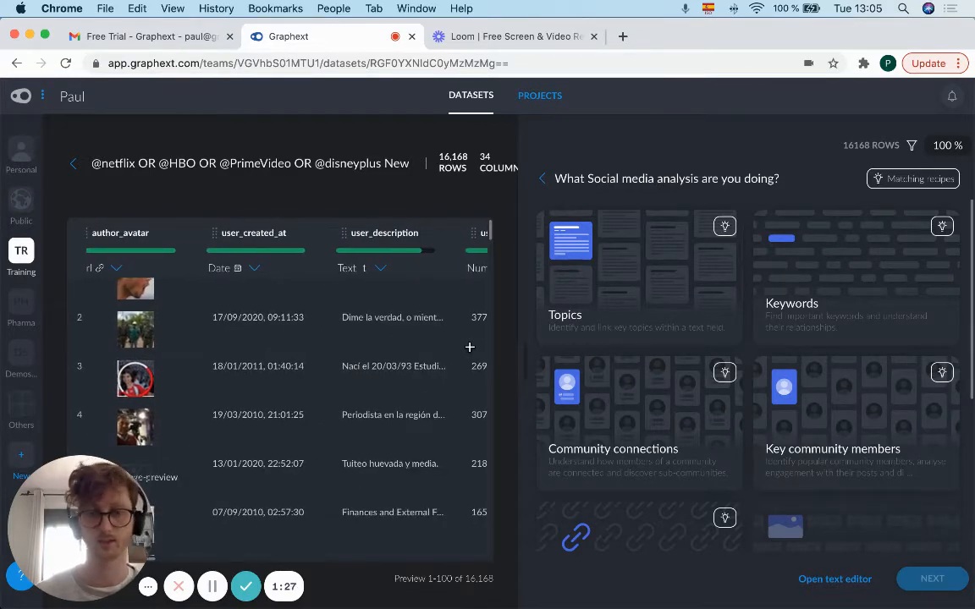
{"action": "scroll", "coordinate": [470, 347], "scroll_direction": "right", "scroll_amount": 5}
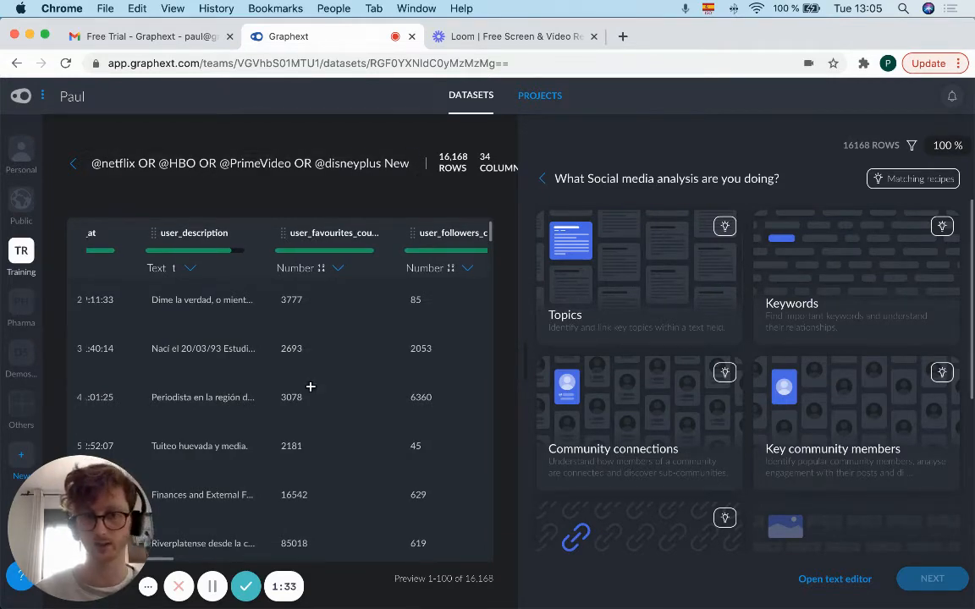
{"action": "scroll", "coordinate": [310, 386], "scroll_direction": "right", "scroll_amount": 6}
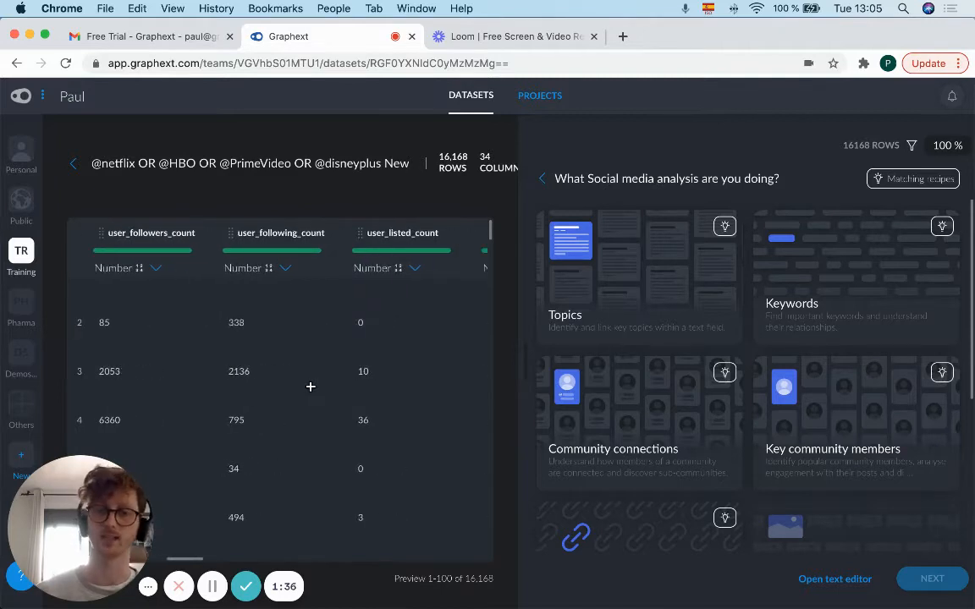
{"action": "scroll", "coordinate": [311, 387], "scroll_direction": "right", "scroll_amount": 8}
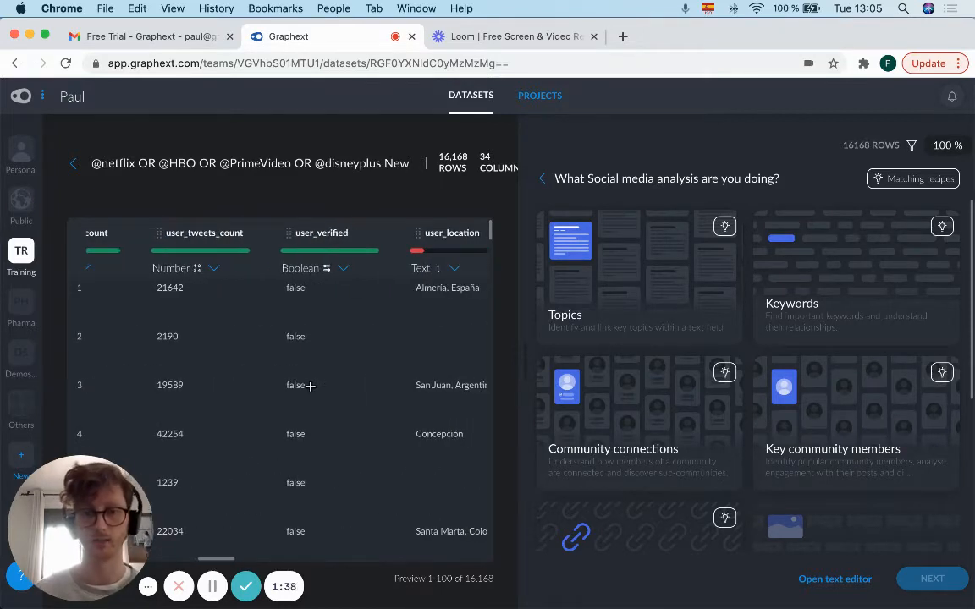
{"action": "scroll", "coordinate": [311, 387], "scroll_direction": "left", "scroll_amount": 6}
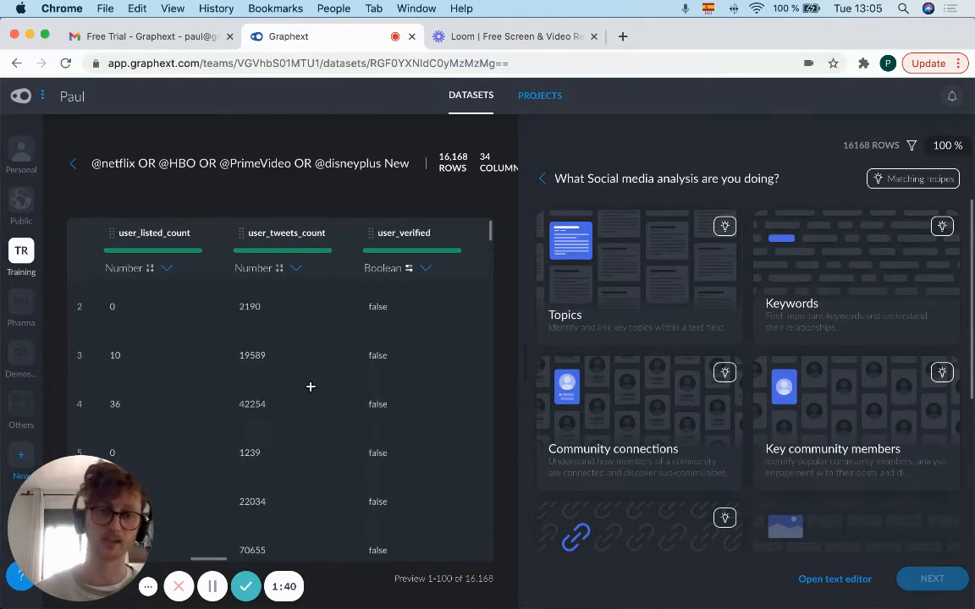
{"action": "scroll", "coordinate": [311, 387], "scroll_direction": "left", "scroll_amount": 3}
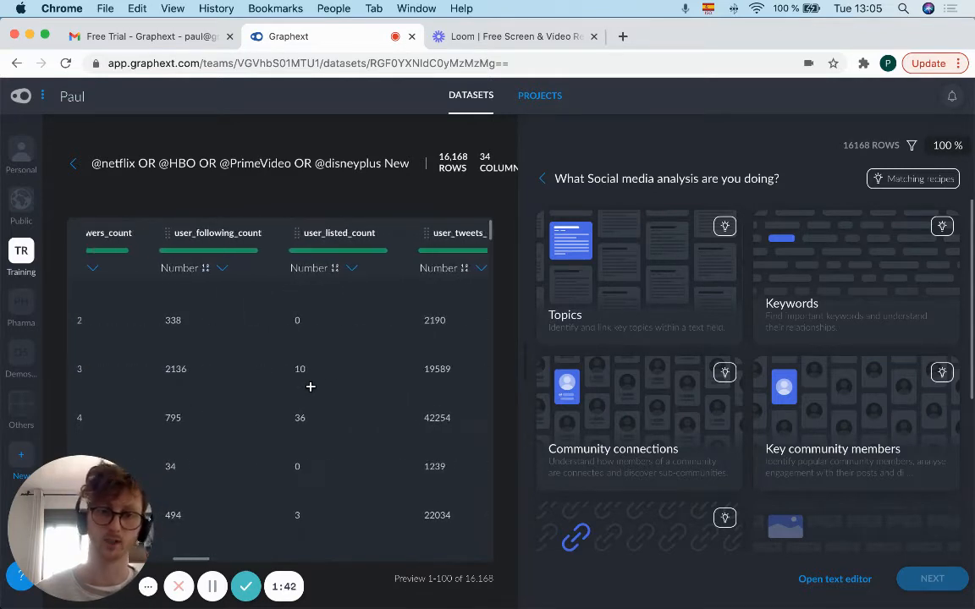
{"action": "scroll", "coordinate": [310, 386], "scroll_direction": "left", "scroll_amount": 6}
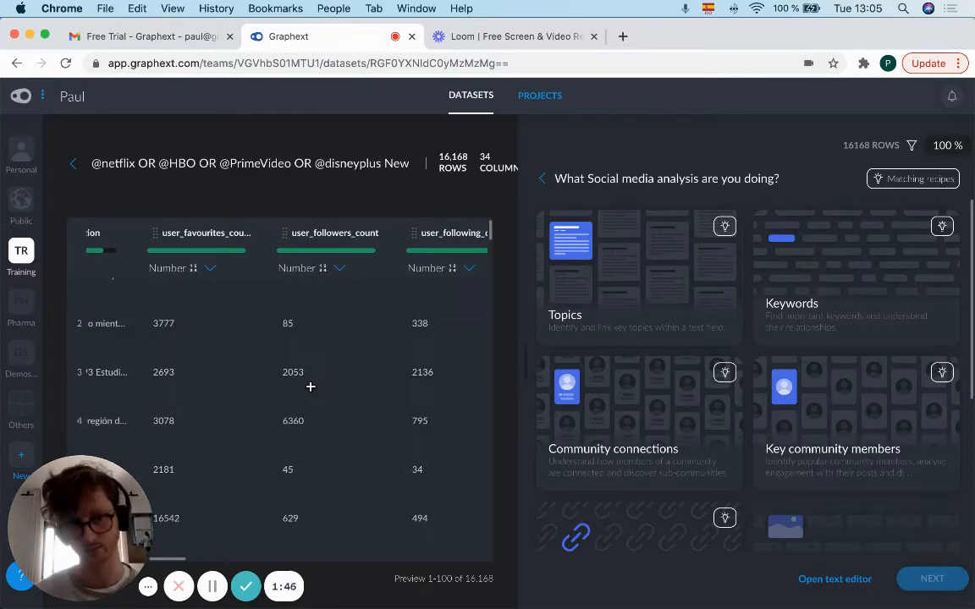
{"action": "scroll", "coordinate": [311, 387], "scroll_direction": "left", "scroll_amount": 6}
{"action": "scroll", "coordinate": [311, 387], "scroll_direction": "left", "scroll_amount": 3}
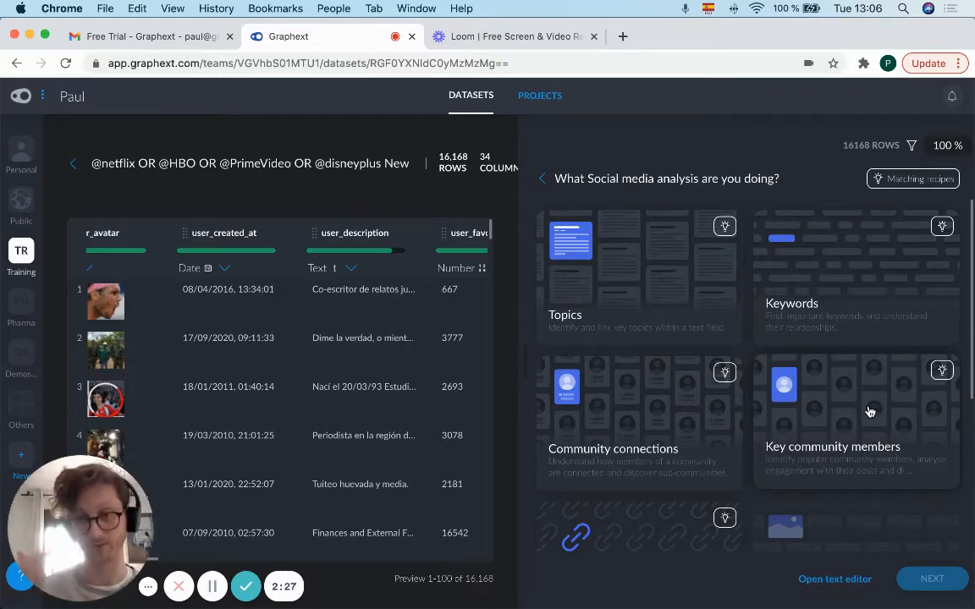
- Review the available Social media analyses and which of them are marked as matching the streaming-services dataset
{"action": "scroll", "coordinate": [870, 412], "scroll_direction": "down", "scroll_amount": 2}
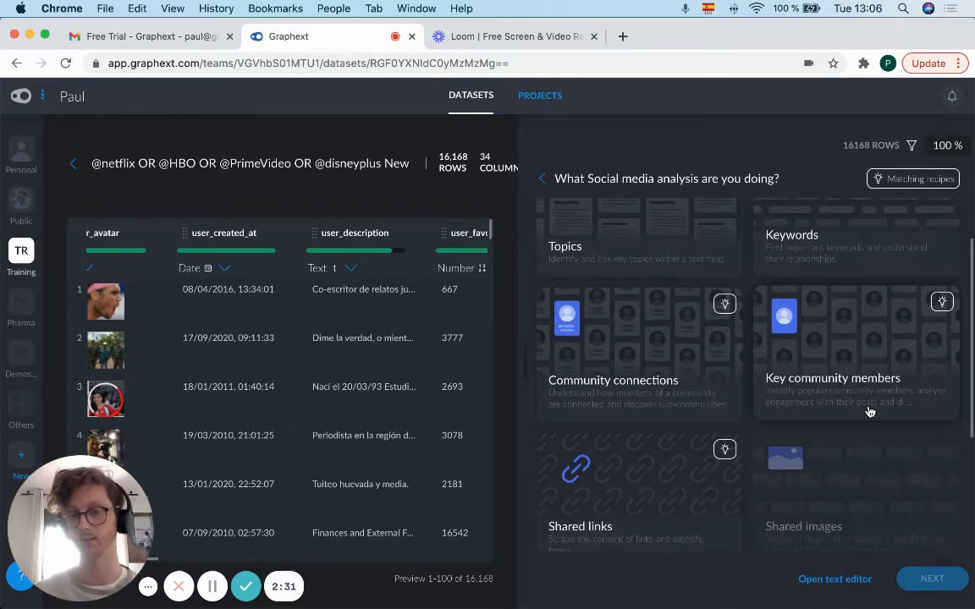
{"action": "scroll", "coordinate": [870, 412], "scroll_direction": "up", "scroll_amount": 2}
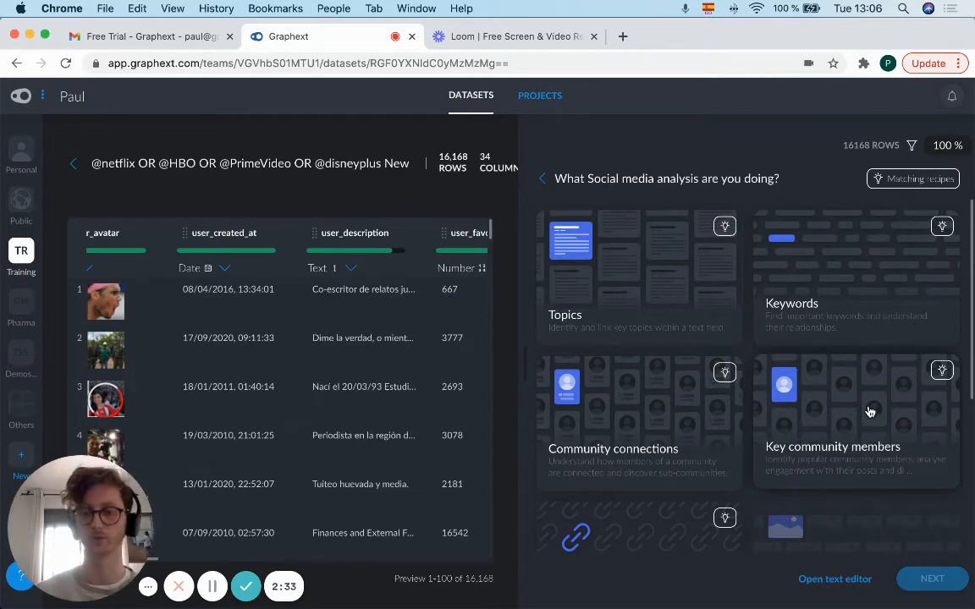
{"action": "scroll", "coordinate": [870, 412], "scroll_direction": "down", "scroll_amount": 3}
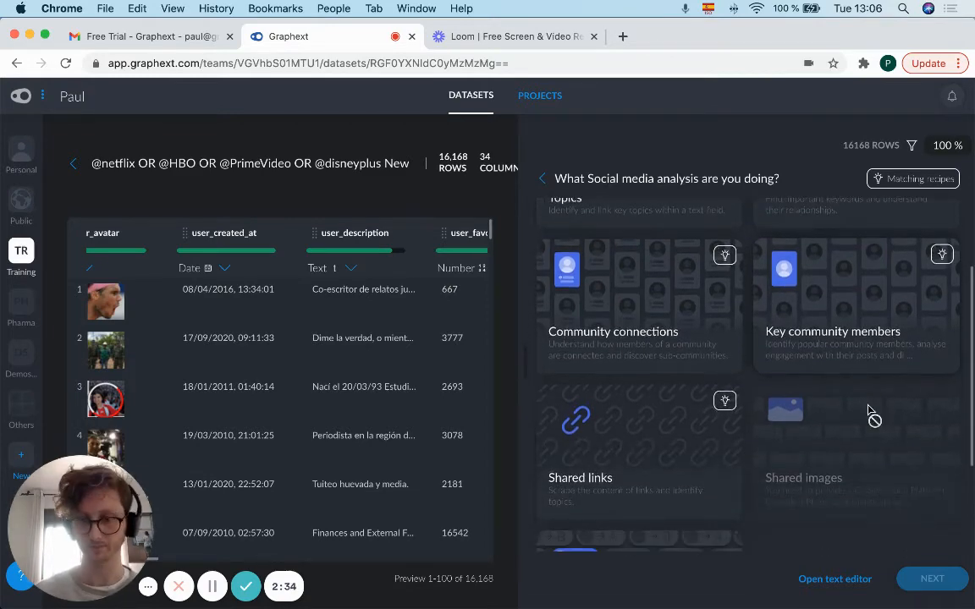
{"action": "scroll", "coordinate": [870, 413], "scroll_direction": "down", "scroll_amount": 3}
{"action": "scroll", "coordinate": [870, 412], "scroll_direction": "up", "scroll_amount": 6}
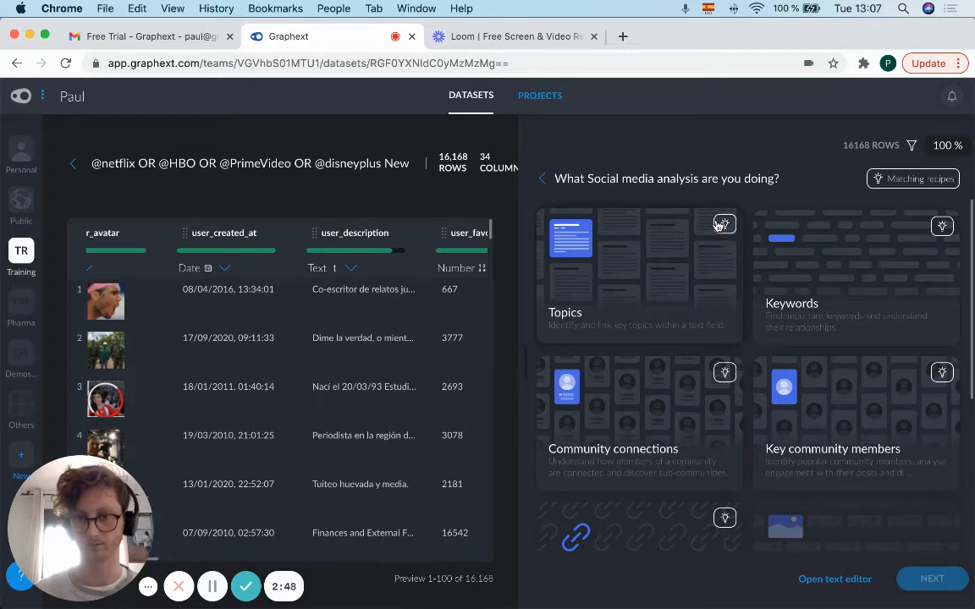
{"action": "scroll", "coordinate": [718, 225], "scroll_direction": "down", "scroll_amount": 5}
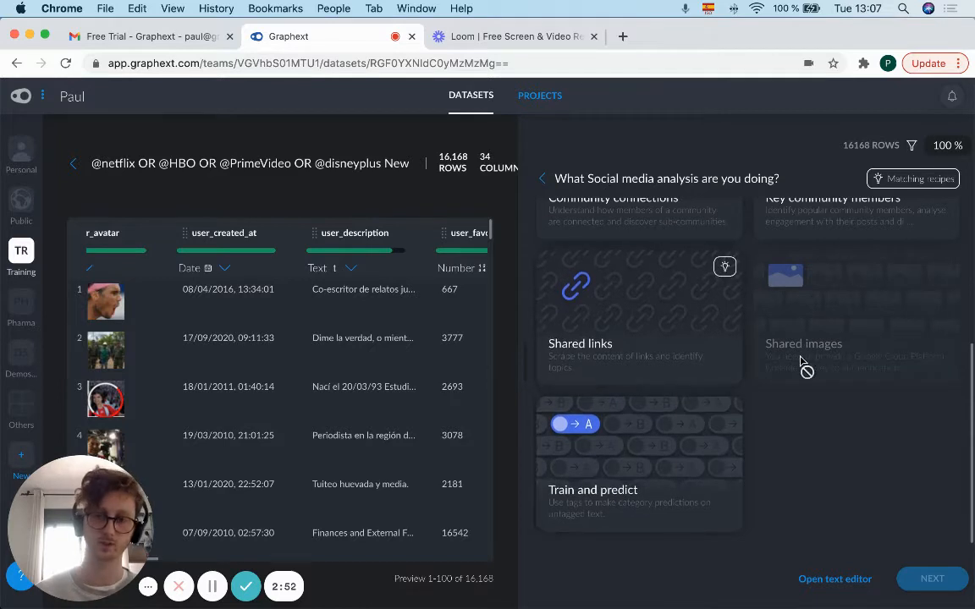
{"action": "mouse_move", "coordinate": [796, 342]}
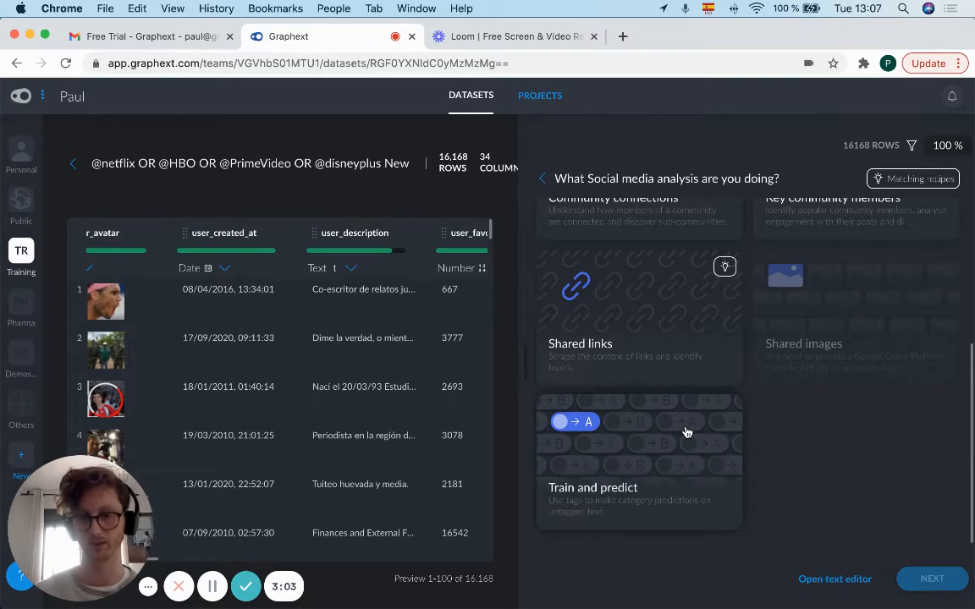
- Select the Topics analysis and proceed to its project name and configuration settings
{"action": "scroll", "coordinate": [686, 433], "scroll_direction": "up", "scroll_amount": 5}
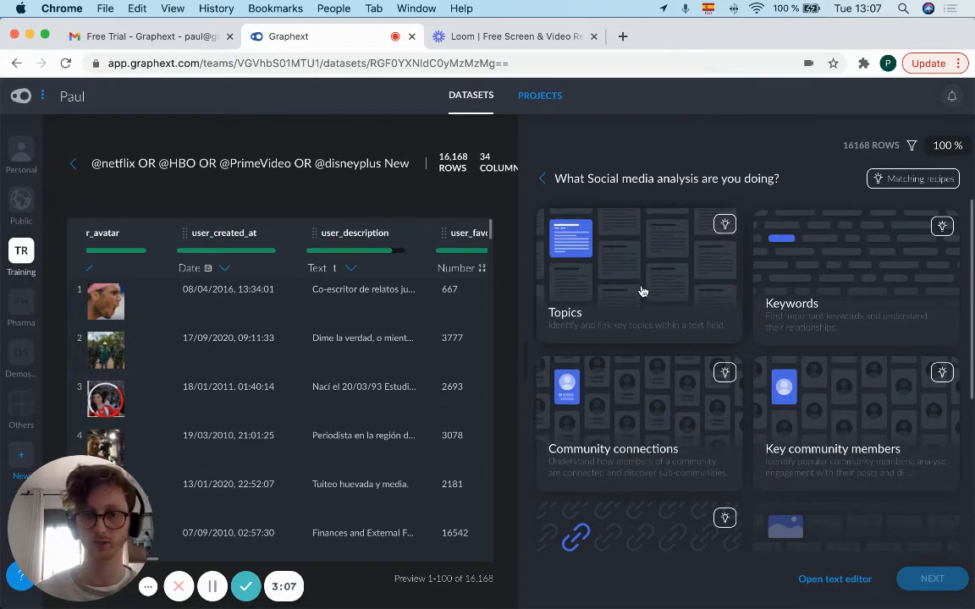
{"action": "left_click", "coordinate": [642, 291]}
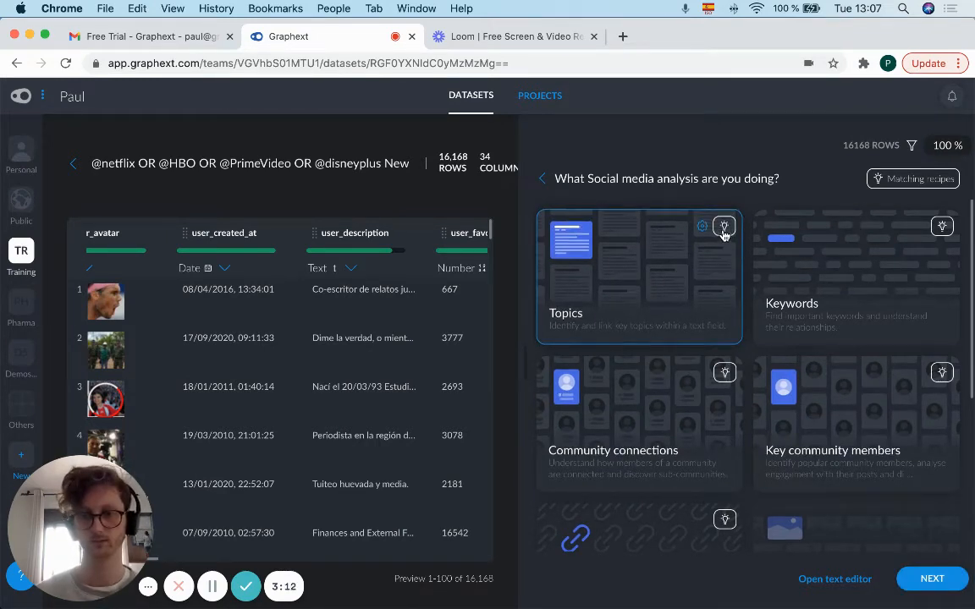
{"action": "left_click", "coordinate": [952, 586]}
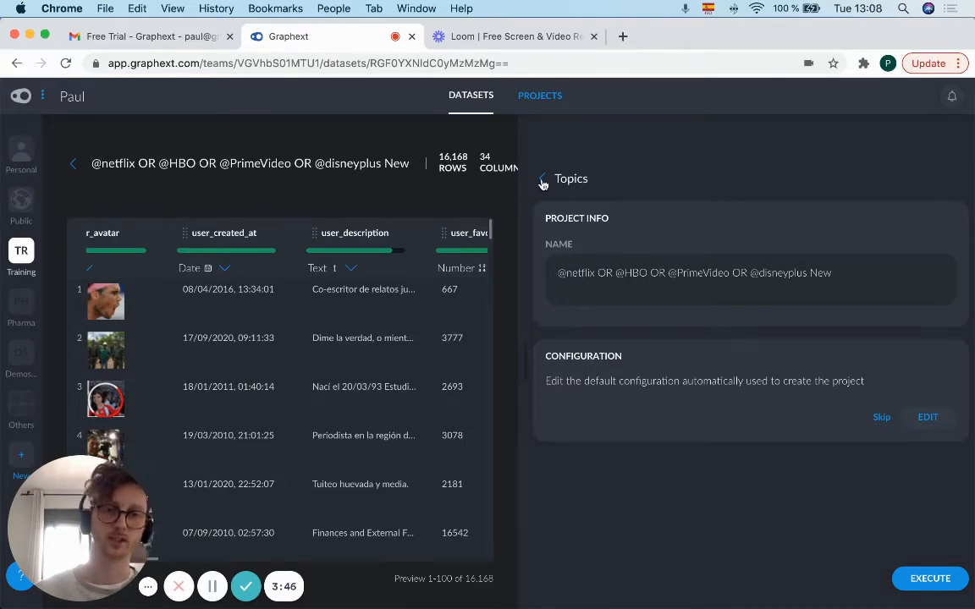
- Return to the dataset list, open the "Tweets no Tractor" dataset, and inspect its available analyses and user columns
{"action": "left_click", "coordinate": [463, 95]}
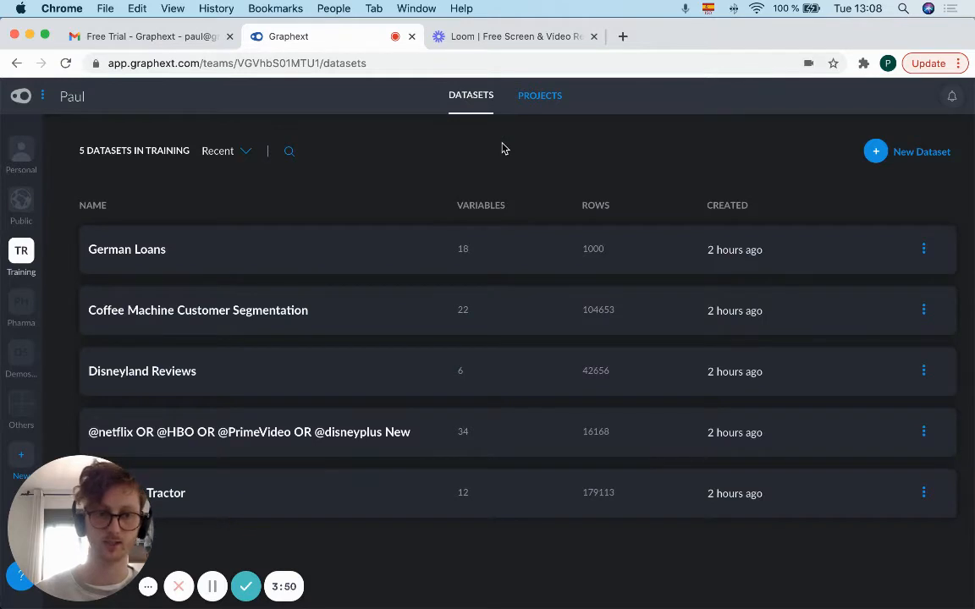
{"action": "left_click", "coordinate": [338, 506]}
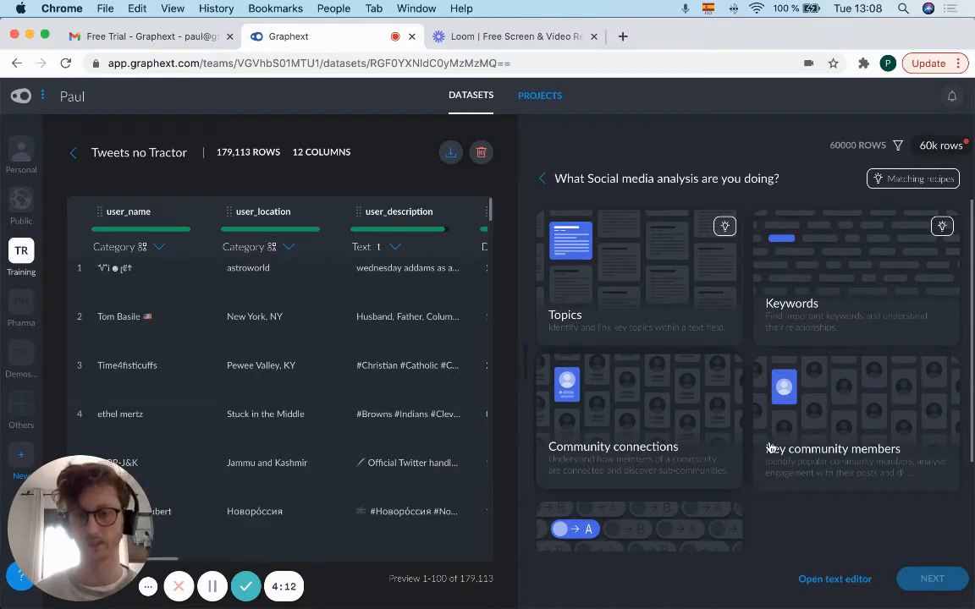
{"action": "scroll", "coordinate": [822, 468], "scroll_direction": "down", "scroll_amount": 3}
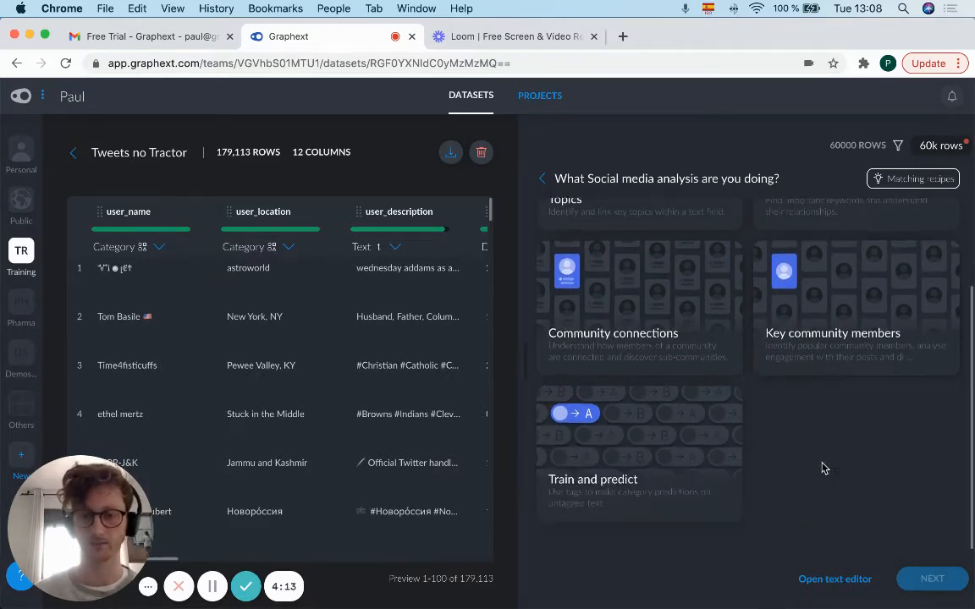
{"action": "scroll", "coordinate": [365, 397], "scroll_direction": "right", "scroll_amount": 8}
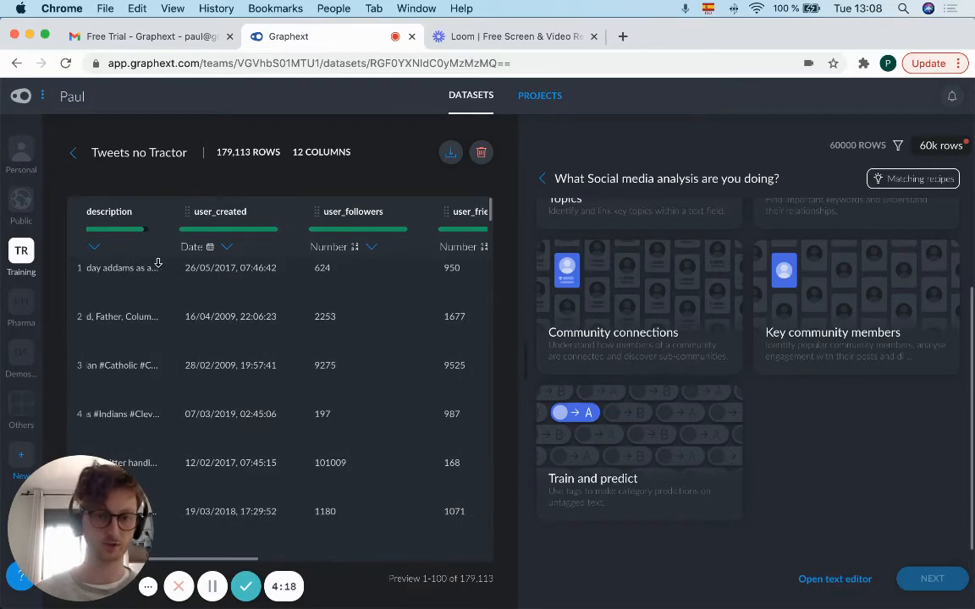
{"action": "scroll", "coordinate": [306, 298], "scroll_direction": "right", "scroll_amount": 6}
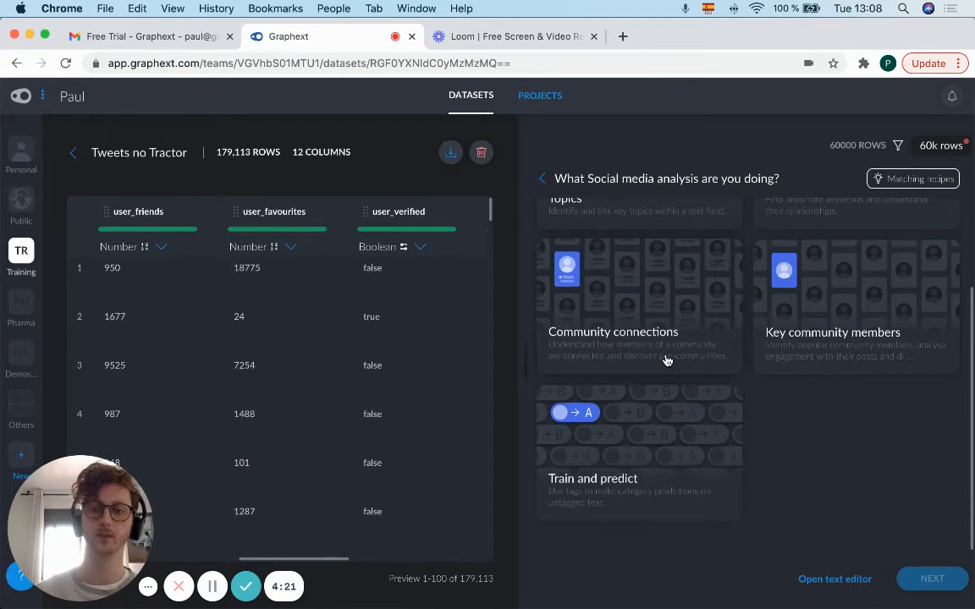
- Check the row sampling options offered for analysing the "Tweets no Tractor" dataset and close the list
{"action": "scroll", "coordinate": [665, 360], "scroll_direction": "up", "scroll_amount": 1}
{"action": "scroll", "coordinate": [666, 360], "scroll_direction": "up", "scroll_amount": 2}
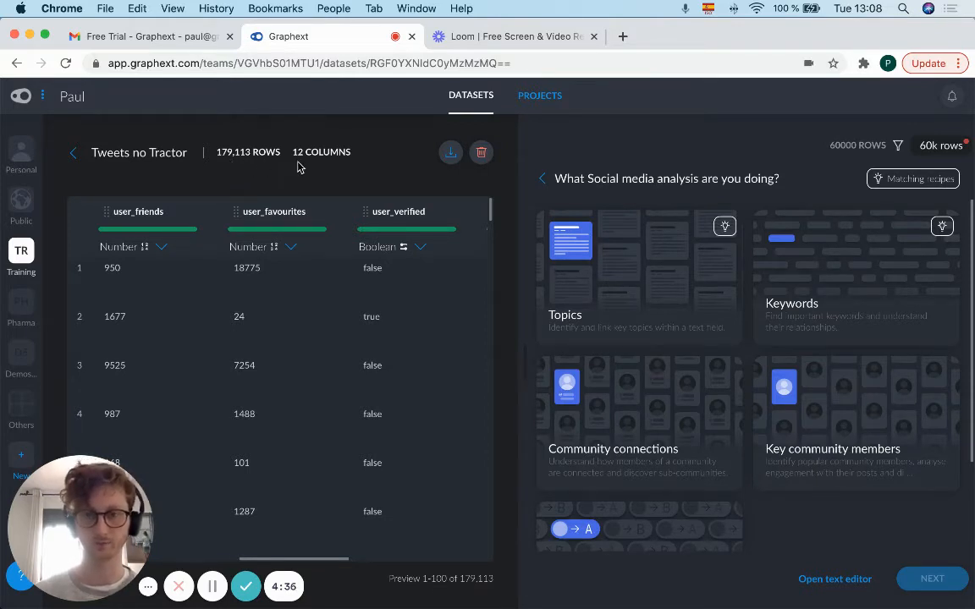
{"action": "left_click", "coordinate": [928, 151]}
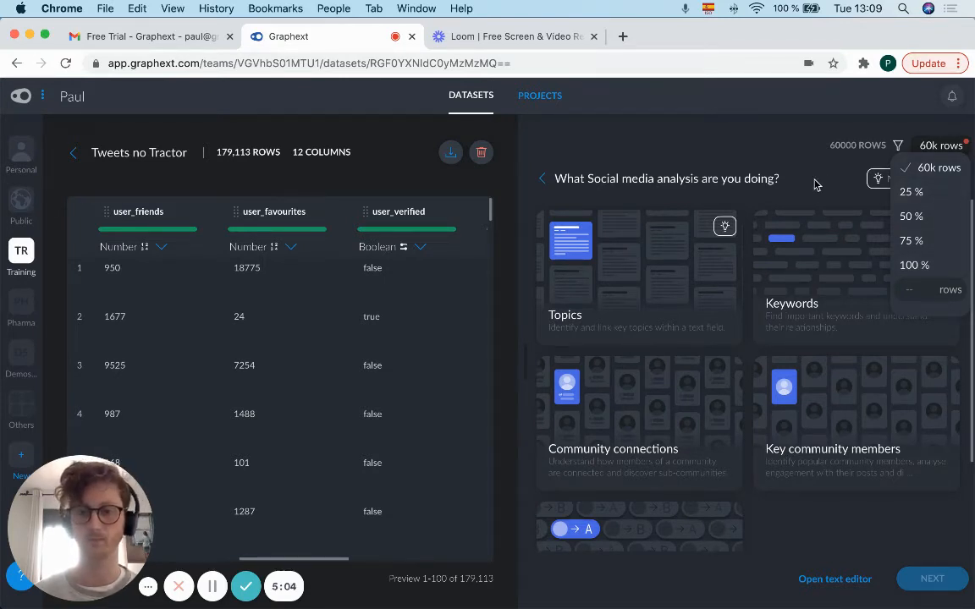
{"action": "left_click", "coordinate": [943, 148]}
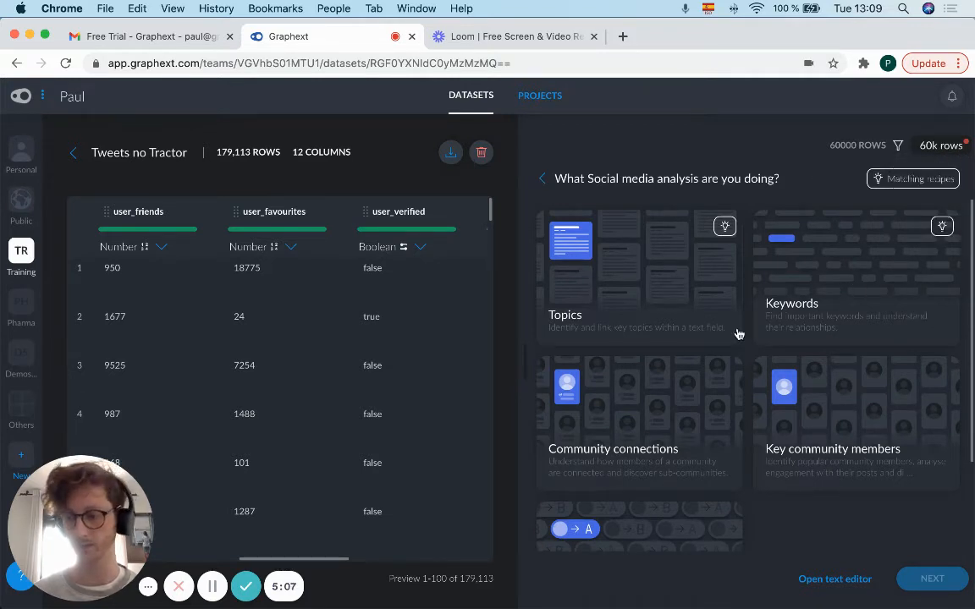
- Choose the Topics analysis for the Tweets no Tractor dataset, edit its default configuration and expand the data extraction settings
{"action": "left_click", "coordinate": [699, 296]}
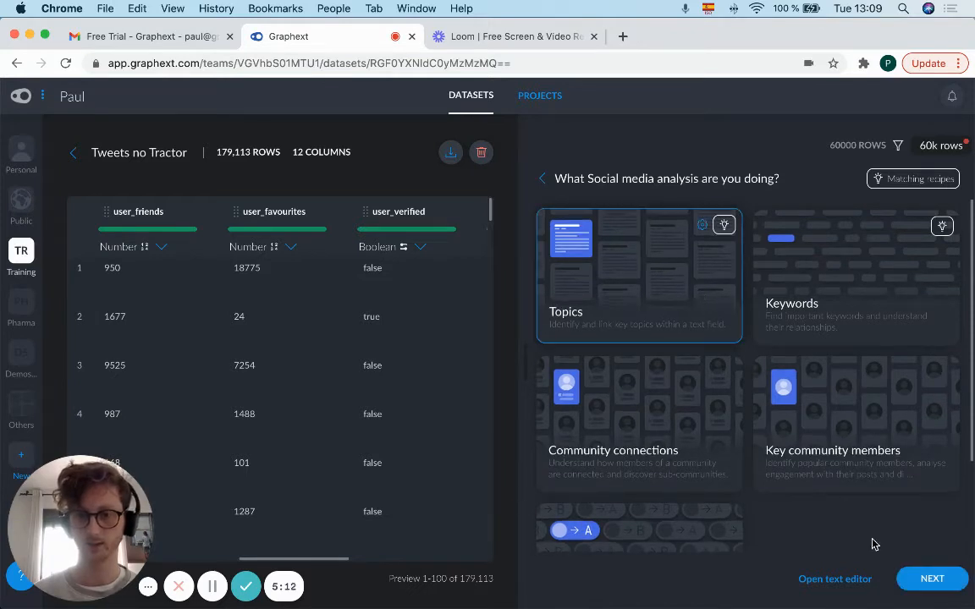
{"action": "left_click", "coordinate": [909, 582]}
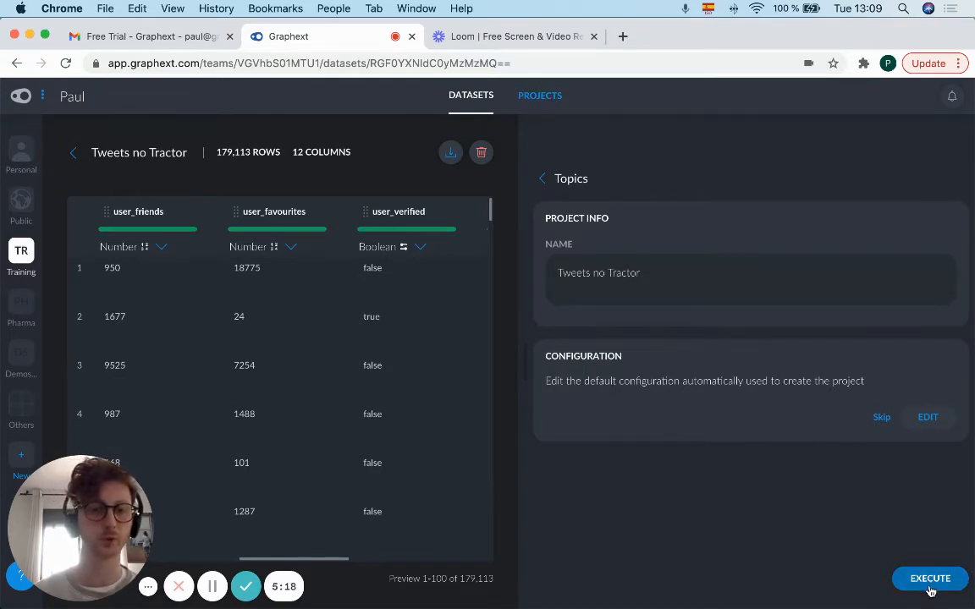
{"action": "left_click", "coordinate": [928, 419]}
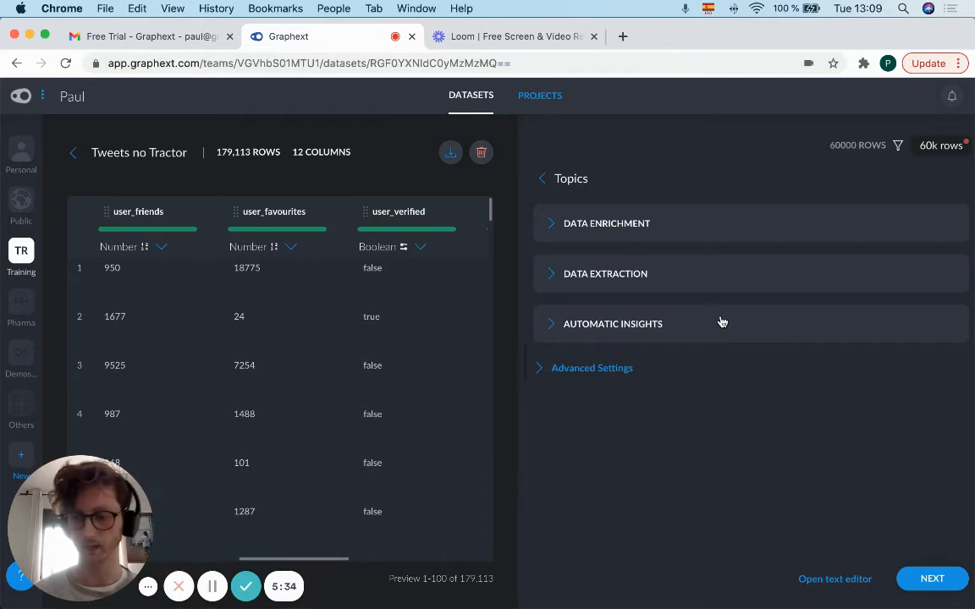
{"action": "left_click", "coordinate": [641, 275]}
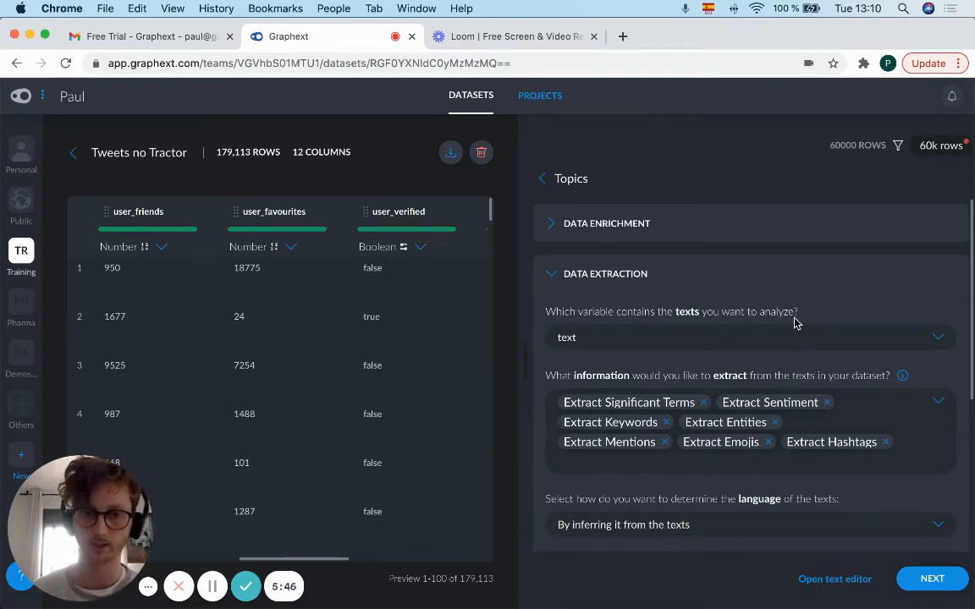
- Switch the variable containing the texts to analyze to user_description and set it back to text
{"action": "left_click", "coordinate": [938, 340]}
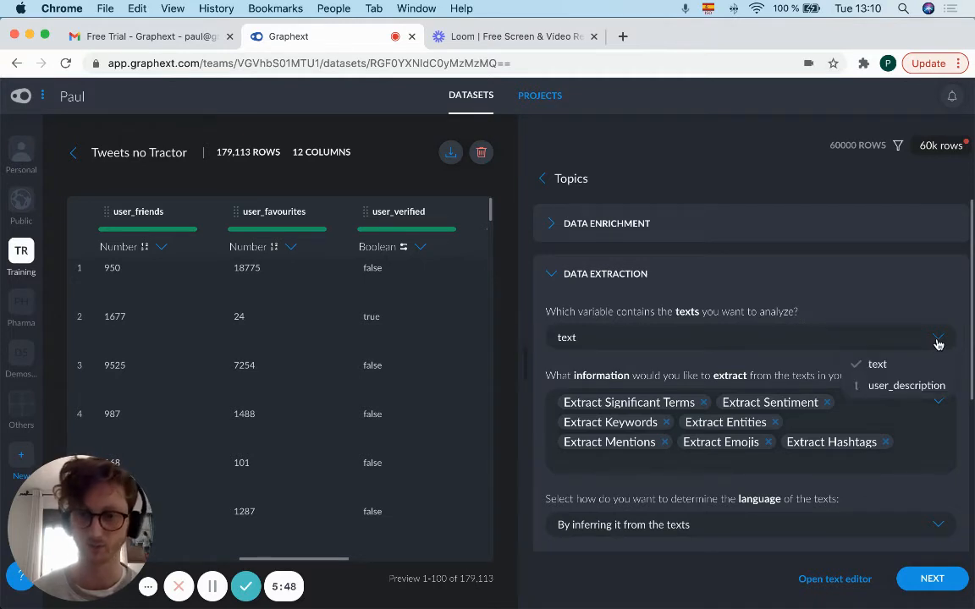
{"action": "left_click", "coordinate": [926, 388]}
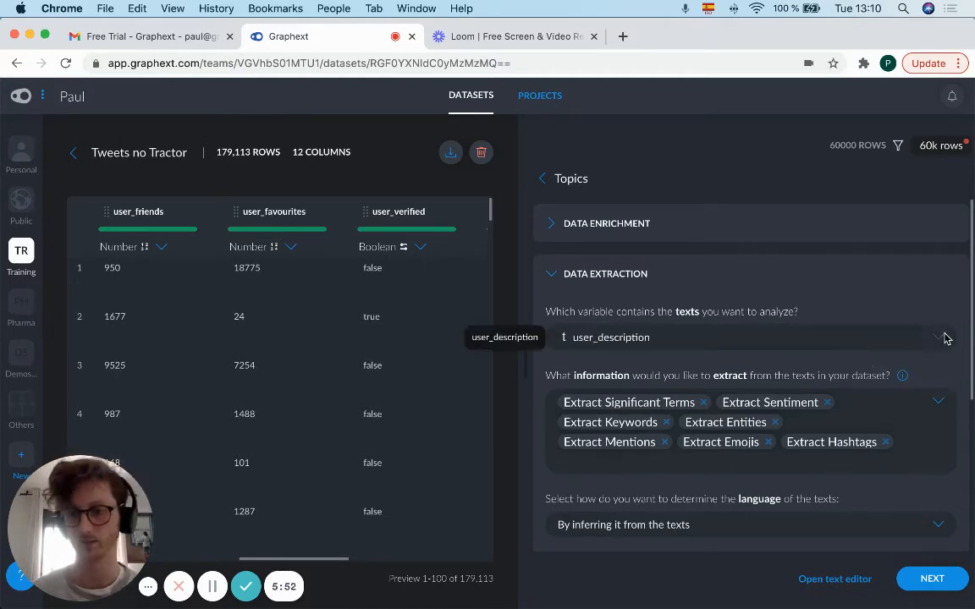
{"action": "left_click", "coordinate": [938, 338]}
{"action": "left_click", "coordinate": [920, 367]}
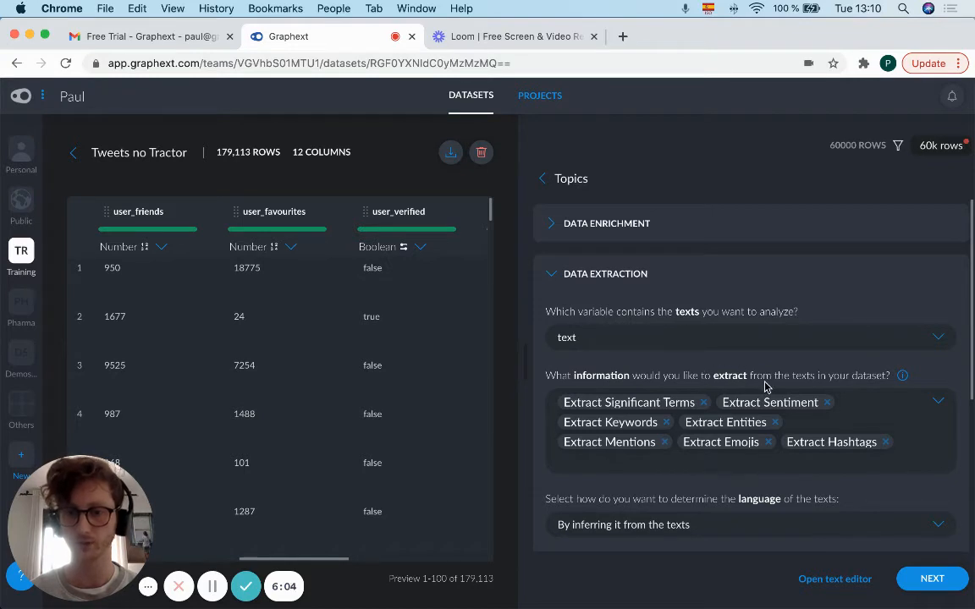
- Remove Extract Emojis from the information to extract, add it back, and review the other extraction options
{"action": "scroll", "coordinate": [851, 385], "scroll_direction": "down", "scroll_amount": 2}
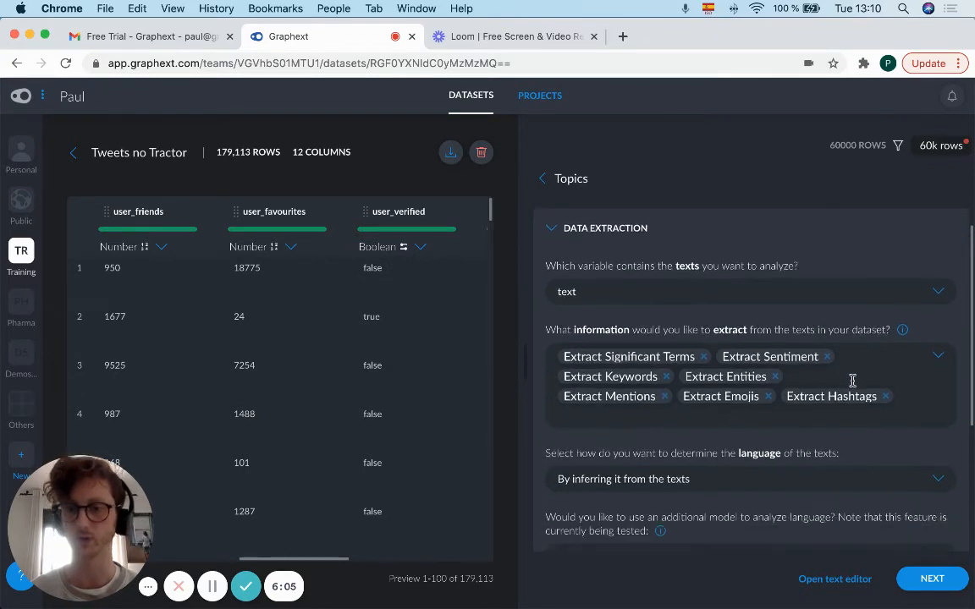
{"action": "scroll", "coordinate": [853, 381], "scroll_direction": "down", "scroll_amount": 1}
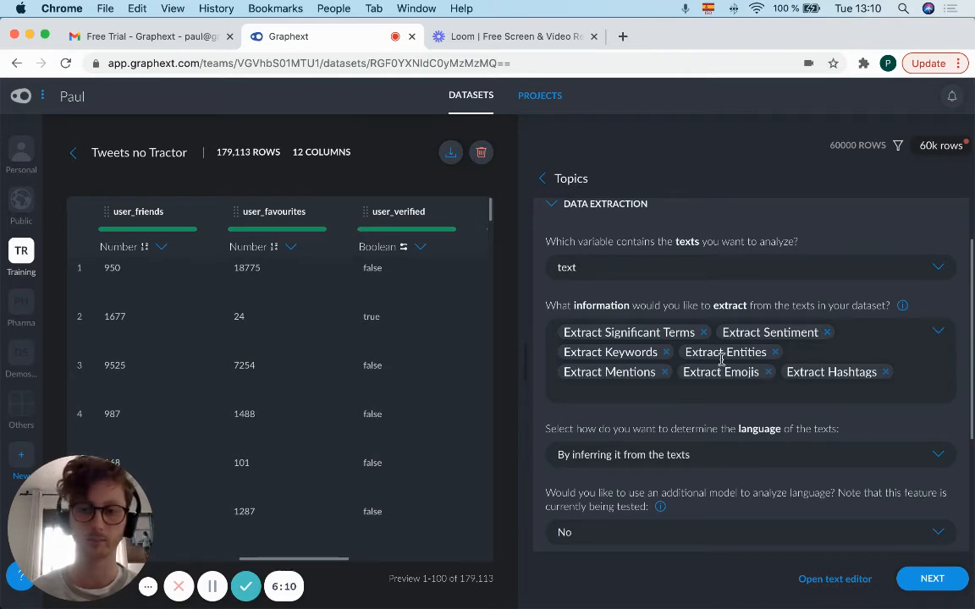
{"action": "left_click", "coordinate": [769, 376]}
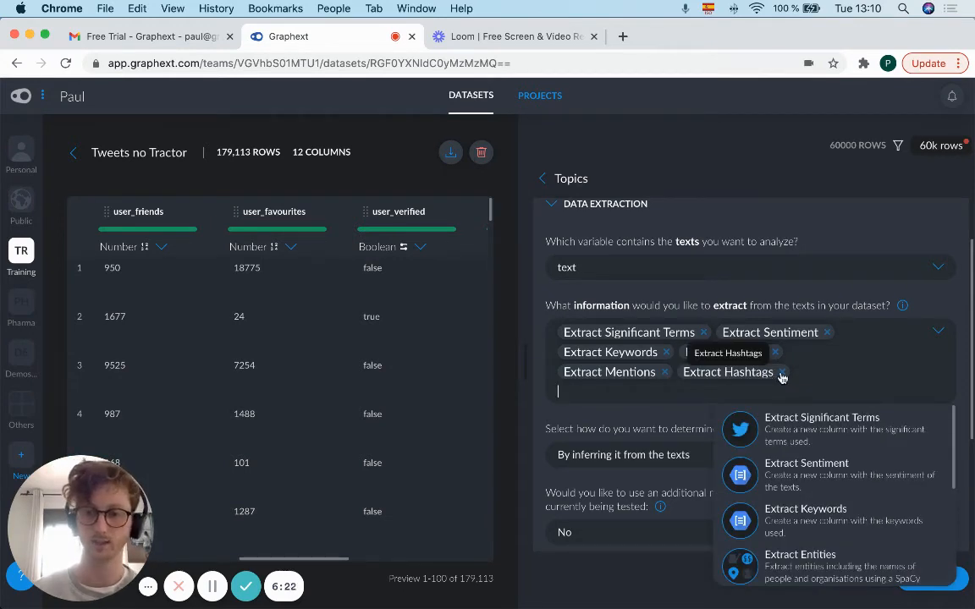
{"action": "scroll", "coordinate": [834, 456], "scroll_direction": "down", "scroll_amount": 2}
{"action": "scroll", "coordinate": [834, 456], "scroll_direction": "down", "scroll_amount": 5}
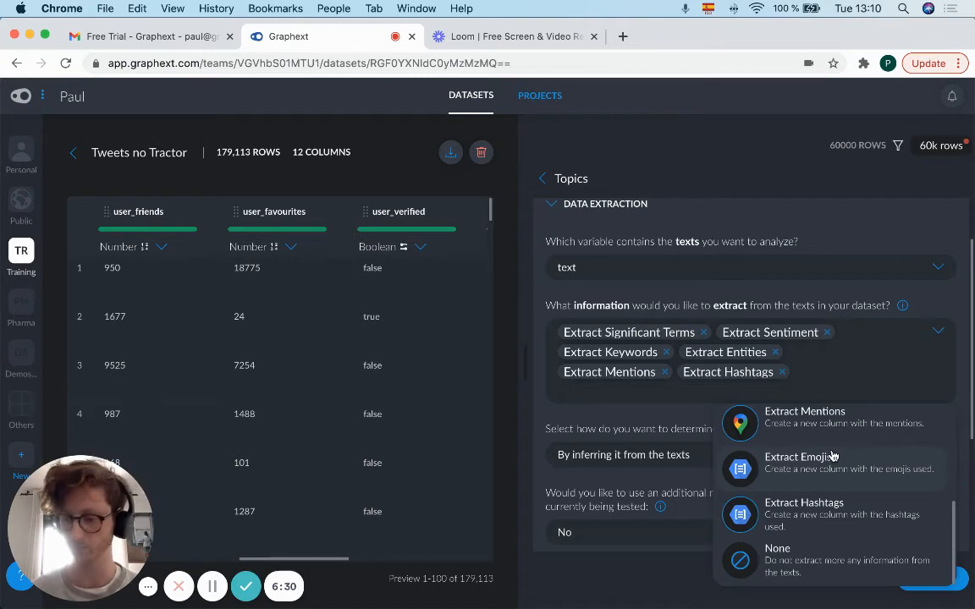
{"action": "left_click", "coordinate": [834, 457]}
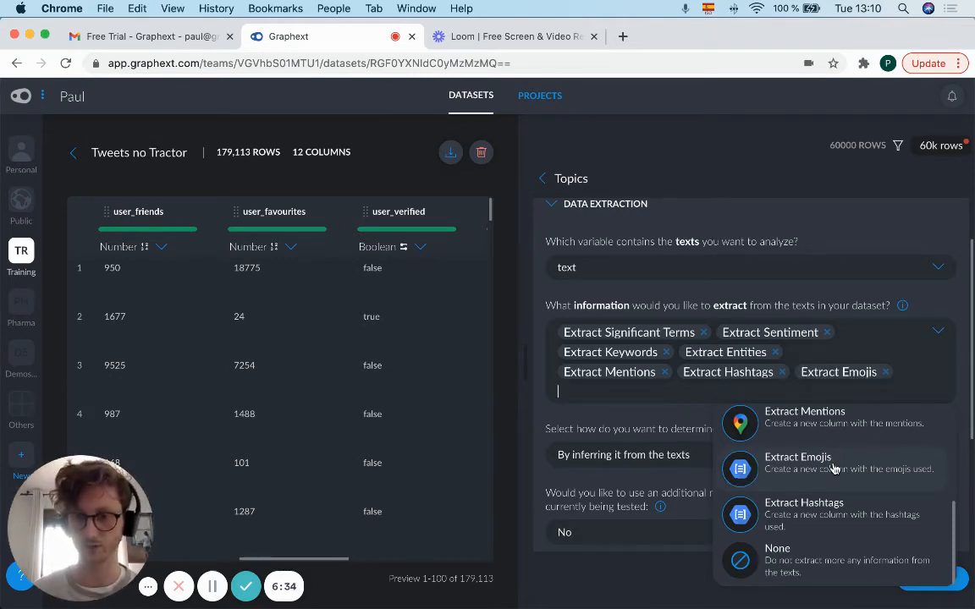
{"action": "scroll", "coordinate": [835, 469], "scroll_direction": "up", "scroll_amount": 1}
{"action": "scroll", "coordinate": [834, 469], "scroll_direction": "down", "scroll_amount": 1}
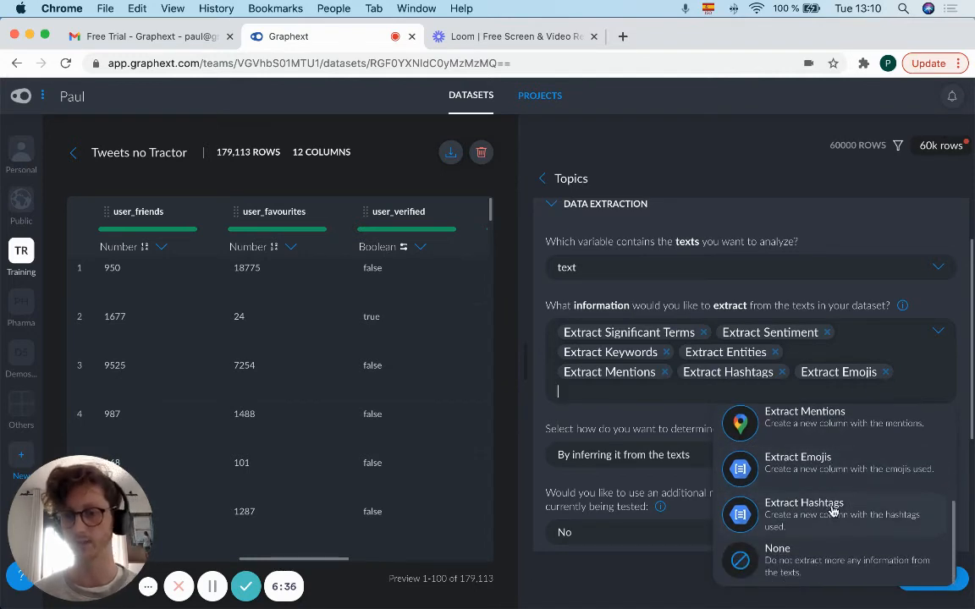
{"action": "scroll", "coordinate": [833, 511], "scroll_direction": "up", "scroll_amount": 3}
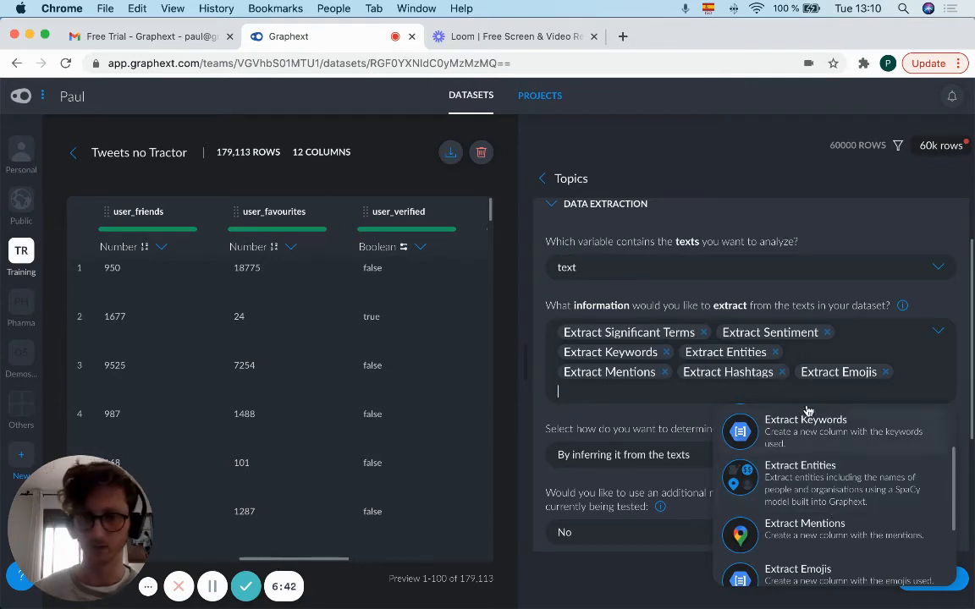
{"action": "left_click", "coordinate": [819, 306]}
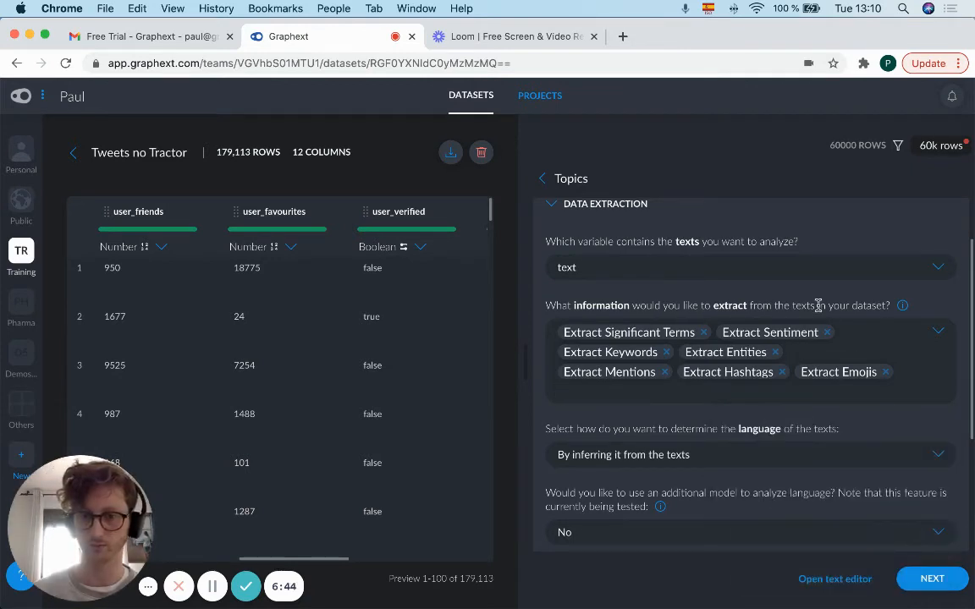
- Review the options for determining the texts' language and for using an additional language model, leaving both choices as they are
{"action": "scroll", "coordinate": [818, 305], "scroll_direction": "down", "scroll_amount": 3}
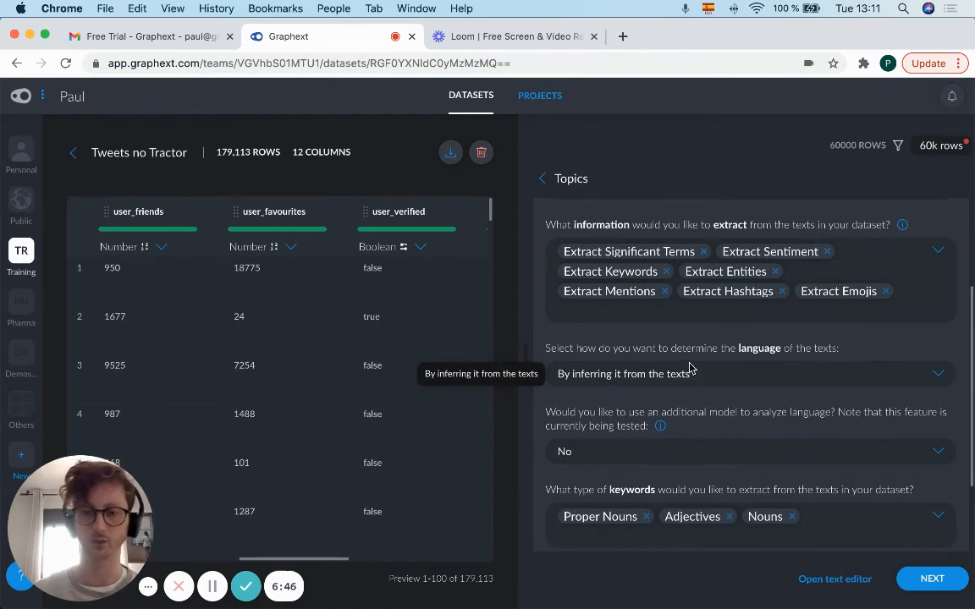
{"action": "left_click", "coordinate": [877, 374]}
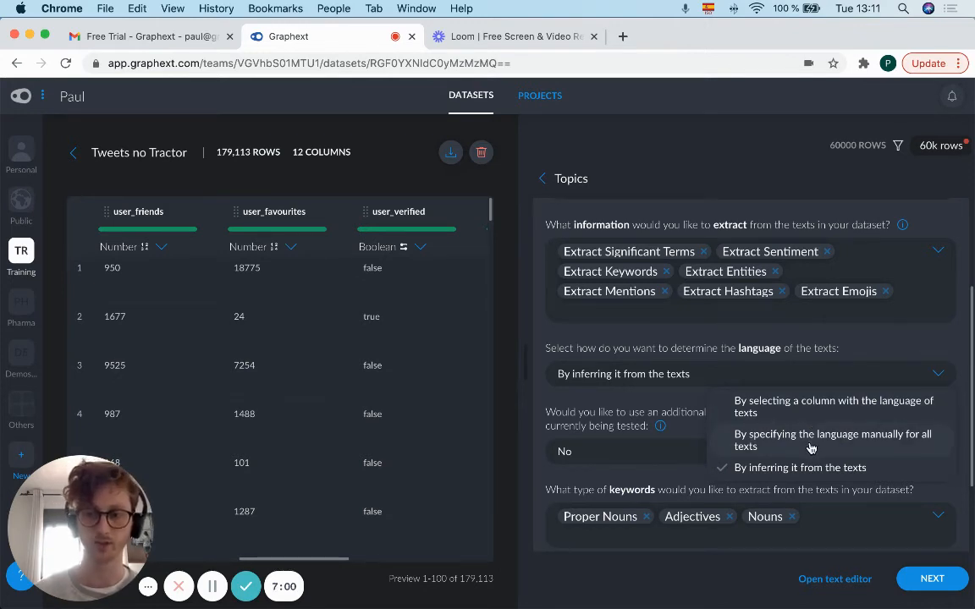
{"action": "left_click", "coordinate": [677, 403]}
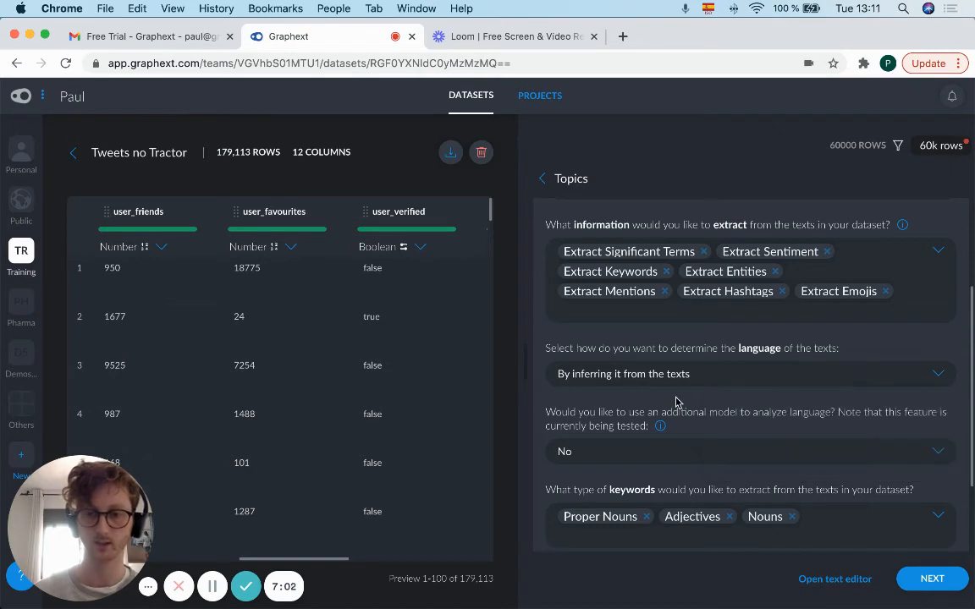
{"action": "scroll", "coordinate": [677, 402], "scroll_direction": "down", "scroll_amount": 2}
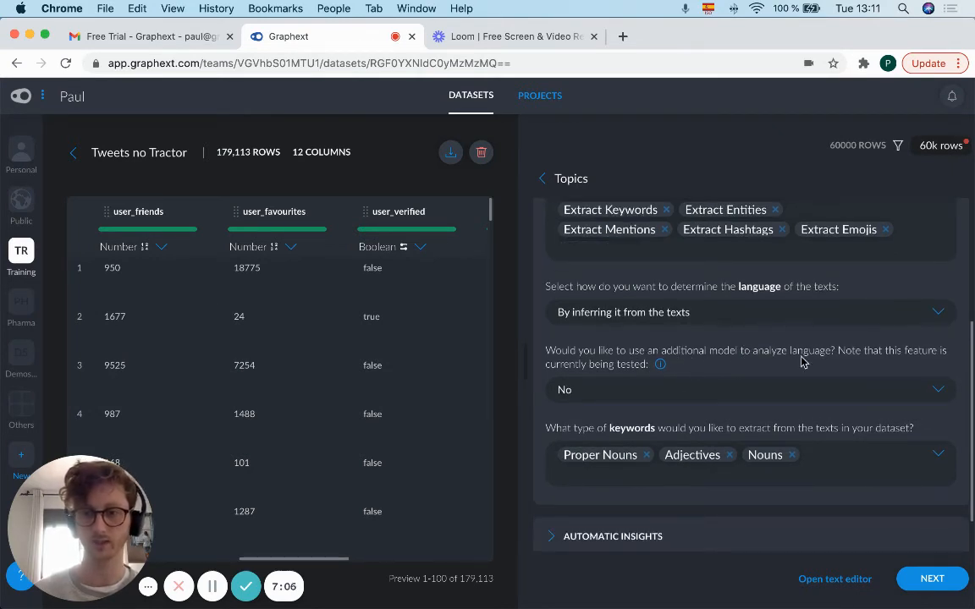
{"action": "left_click", "coordinate": [827, 385]}
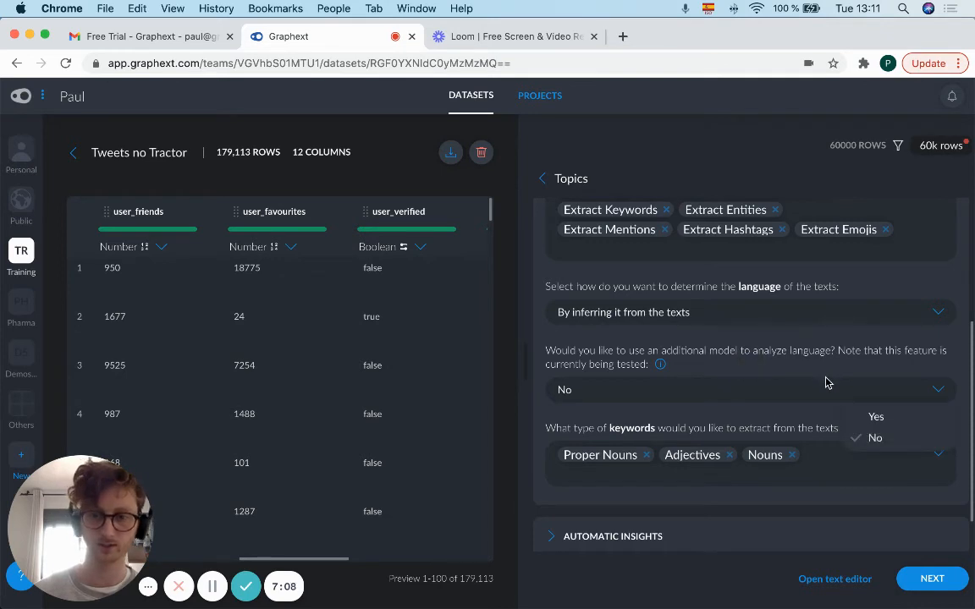
{"action": "left_click", "coordinate": [806, 417]}
{"action": "scroll", "coordinate": [805, 417], "scroll_direction": "down", "scroll_amount": 1}
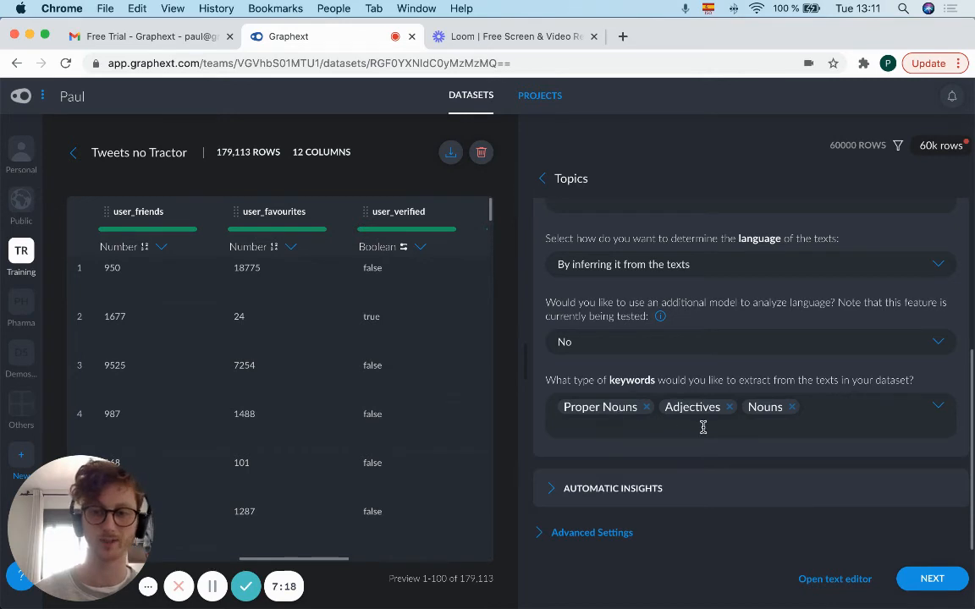
- Look through the keyword types that can be extracted from the texts and close the list
{"action": "left_click", "coordinate": [838, 407]}
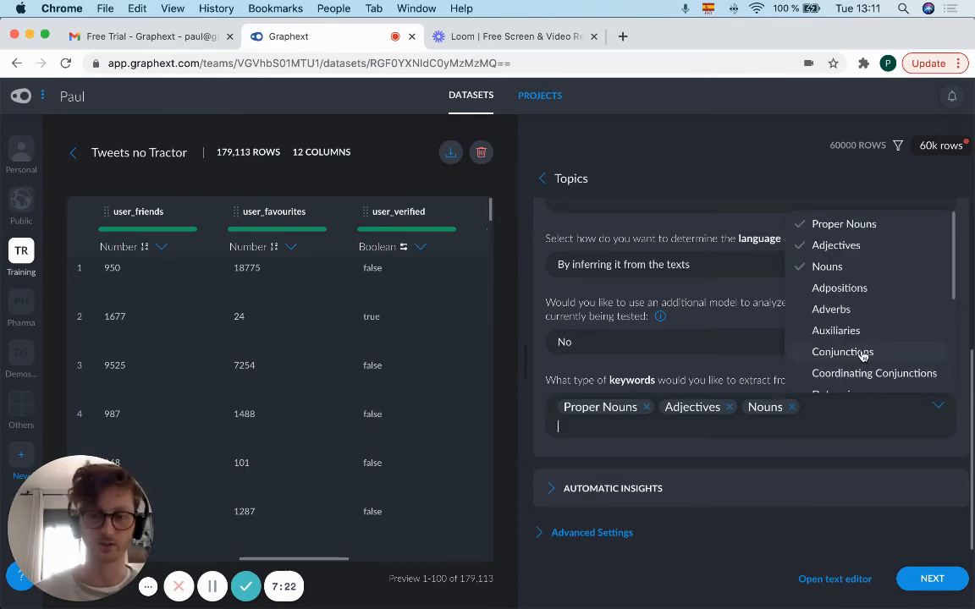
{"action": "scroll", "coordinate": [861, 355], "scroll_direction": "down", "scroll_amount": 5}
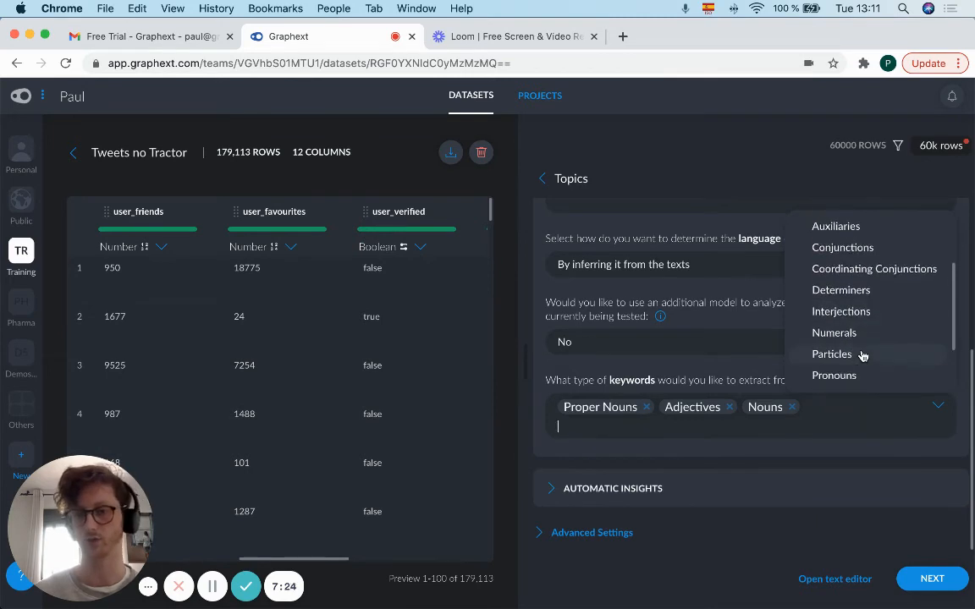
{"action": "scroll", "coordinate": [861, 356], "scroll_direction": "down", "scroll_amount": 2}
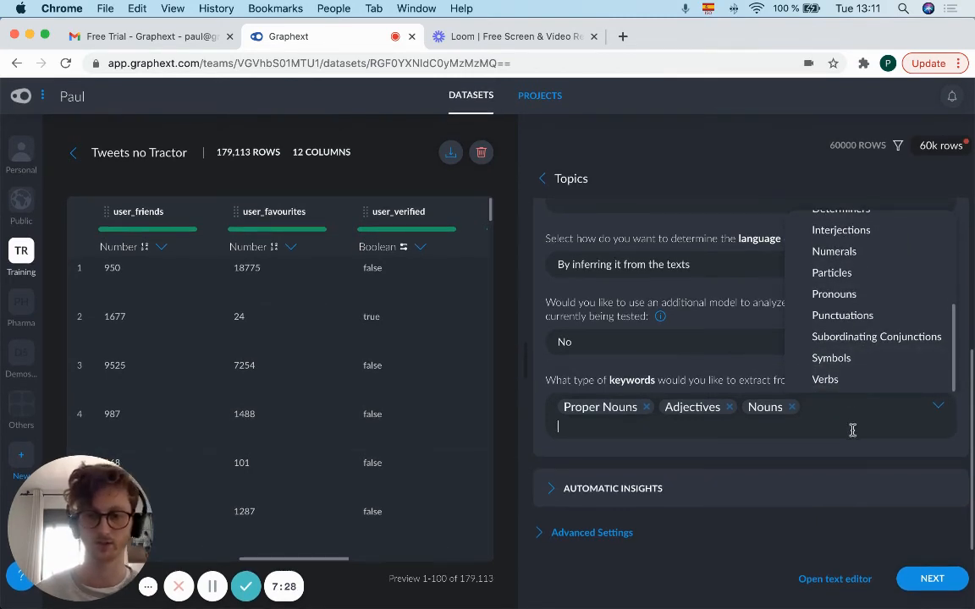
{"action": "left_click", "coordinate": [778, 198]}
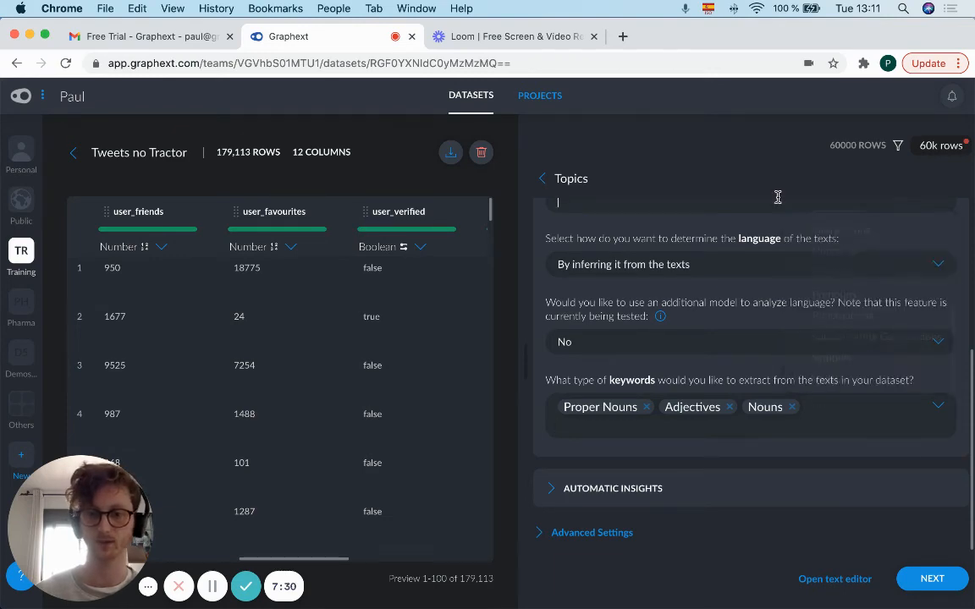
- Expand the data enrichment settings and examine the date components and the columns offered for date values
{"action": "scroll", "coordinate": [610, 236], "scroll_direction": "up", "scroll_amount": 2}
{"action": "scroll", "coordinate": [609, 237], "scroll_direction": "up", "scroll_amount": 5}
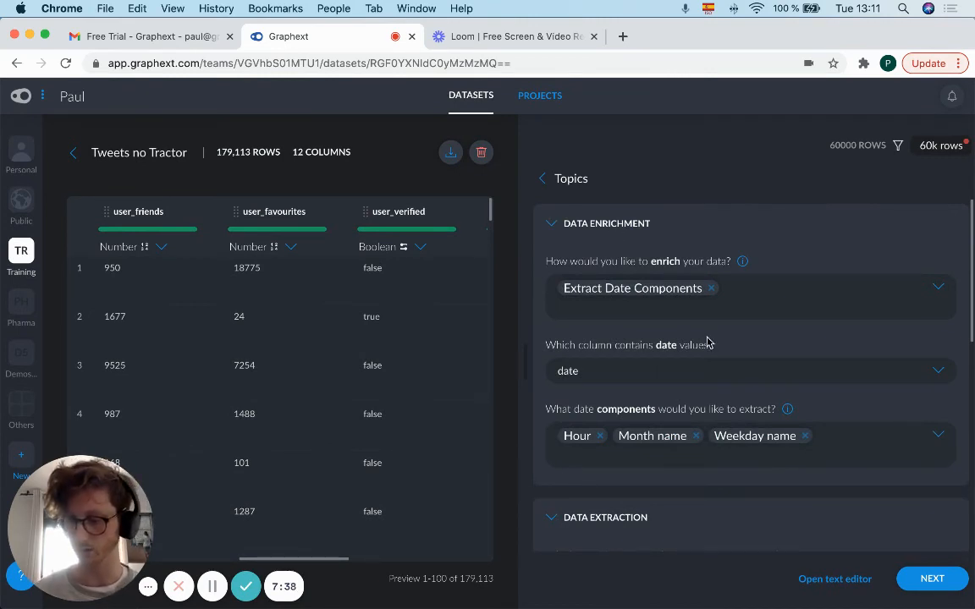
{"action": "scroll", "coordinate": [708, 342], "scroll_direction": "down", "scroll_amount": 1}
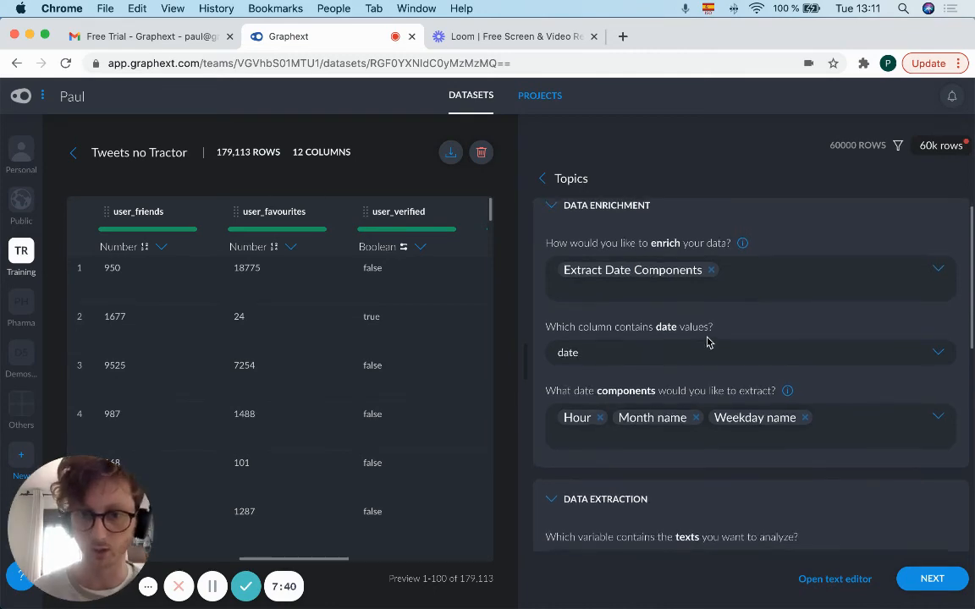
{"action": "scroll", "coordinate": [708, 342], "scroll_direction": "down", "scroll_amount": 5}
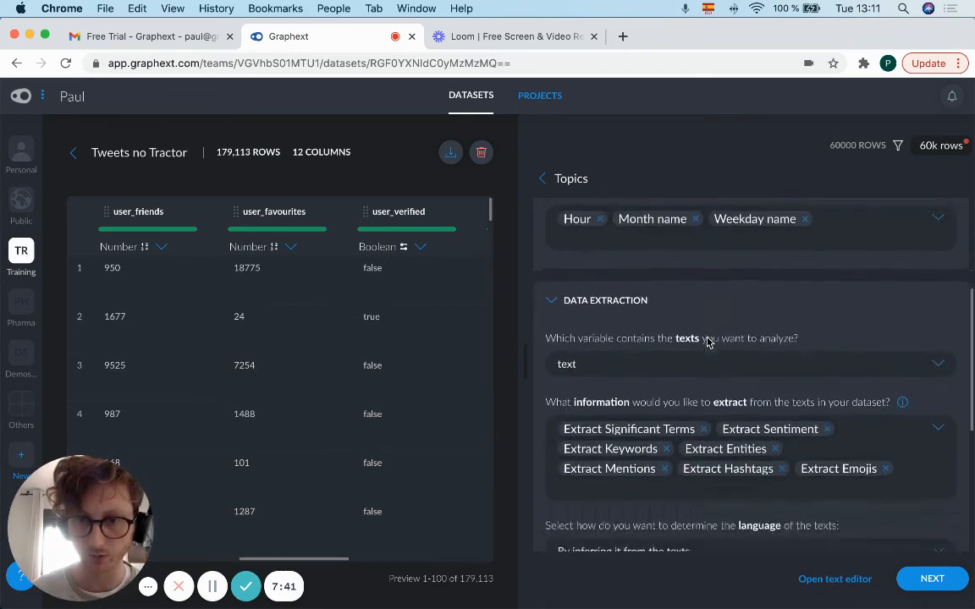
{"action": "scroll", "coordinate": [707, 342], "scroll_direction": "down", "scroll_amount": 3}
{"action": "scroll", "coordinate": [710, 343], "scroll_direction": "up", "scroll_amount": 4}
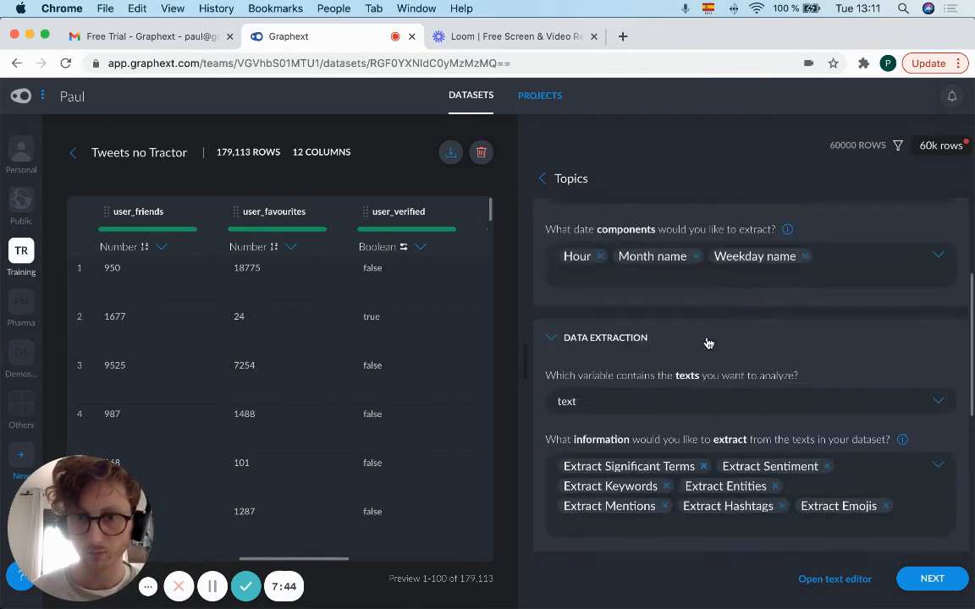
{"action": "scroll", "coordinate": [710, 343], "scroll_direction": "up", "scroll_amount": 5}
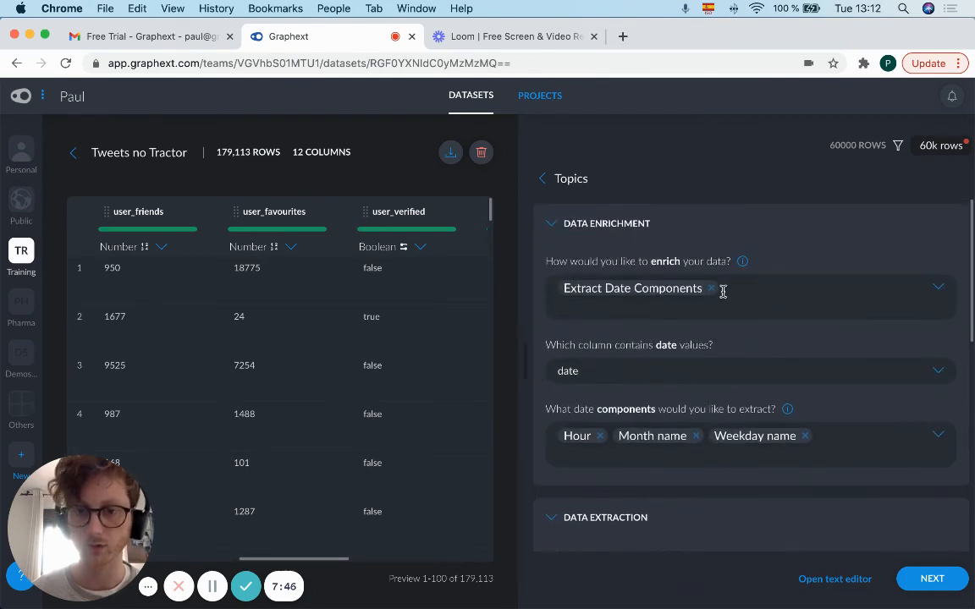
{"action": "left_click", "coordinate": [765, 370]}
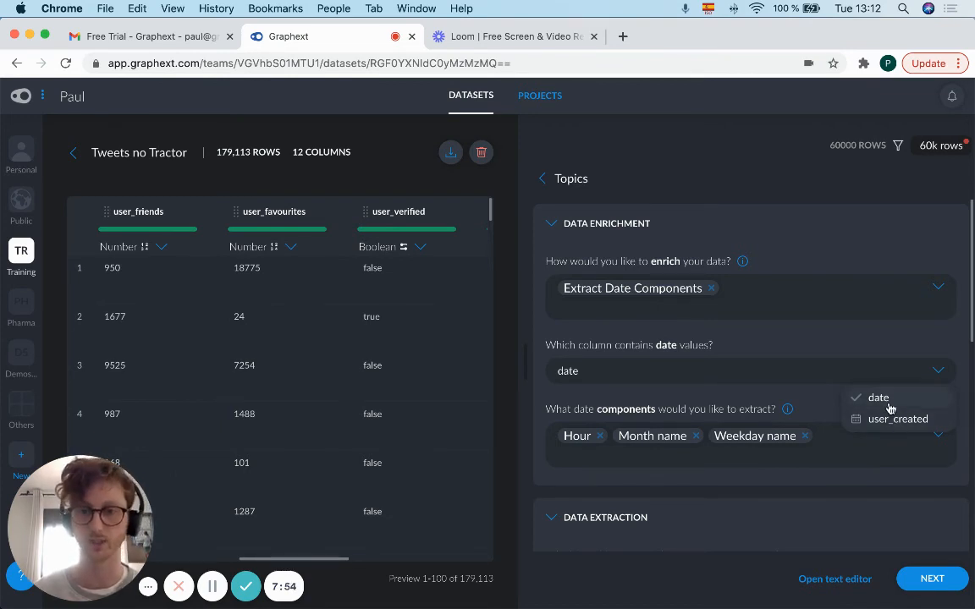
{"action": "left_click", "coordinate": [902, 298]}
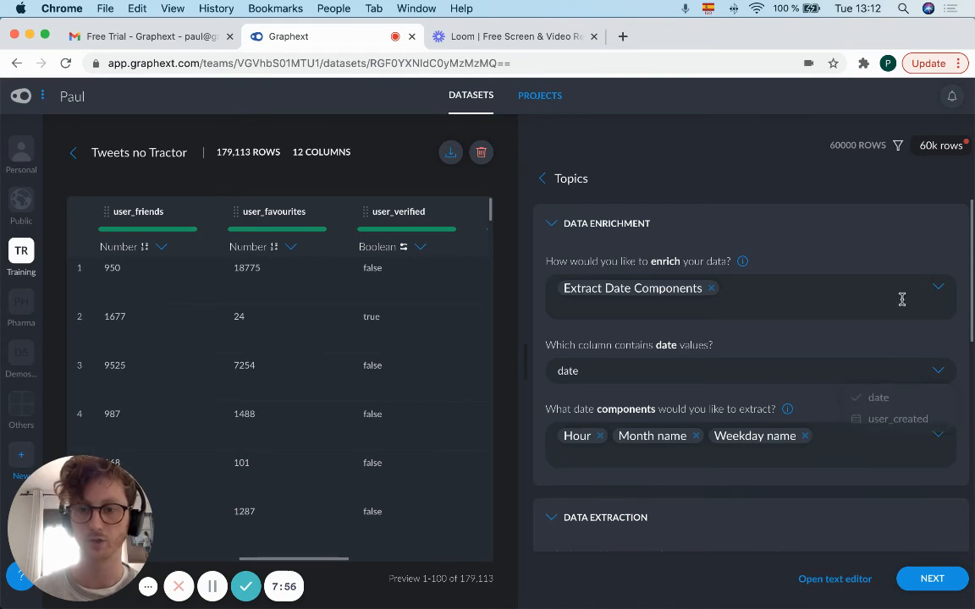
- Browse the full list of available data enrichments, including demographic data, gender inference, text sentiment and missing-value prediction
{"action": "left_click", "coordinate": [926, 285]}
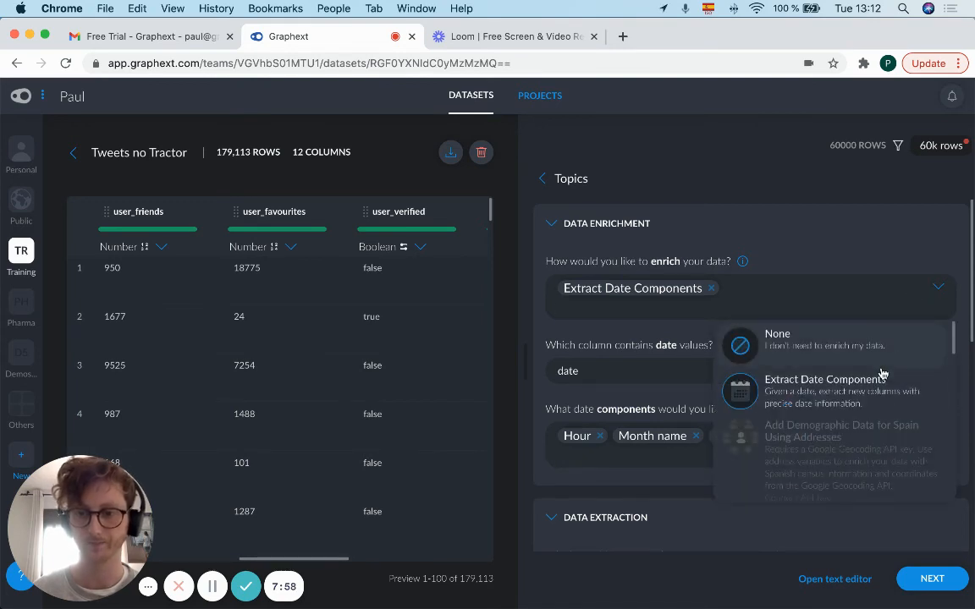
{"action": "scroll", "coordinate": [881, 373], "scroll_direction": "down", "scroll_amount": 5}
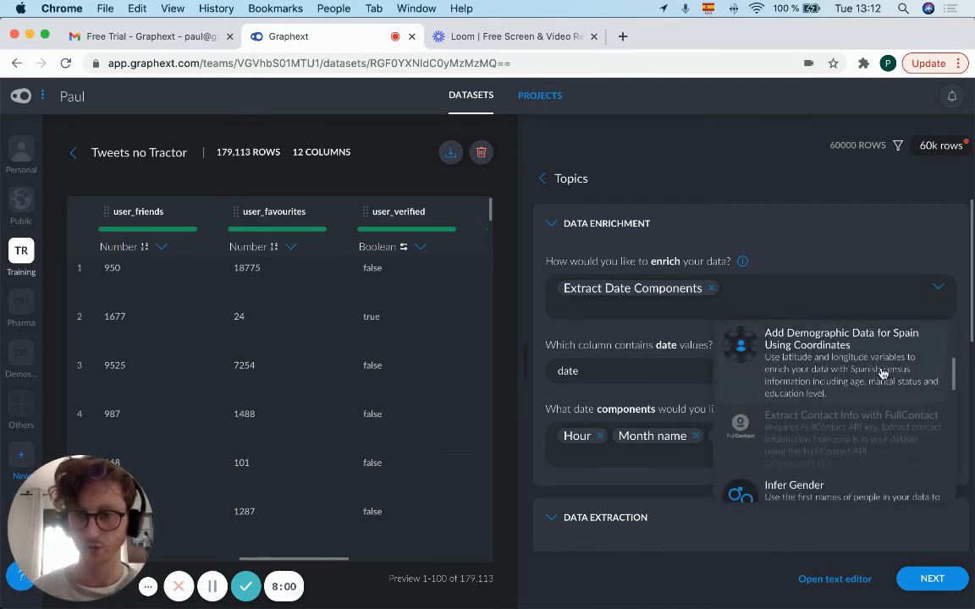
{"action": "scroll", "coordinate": [882, 373], "scroll_direction": "down", "scroll_amount": 2}
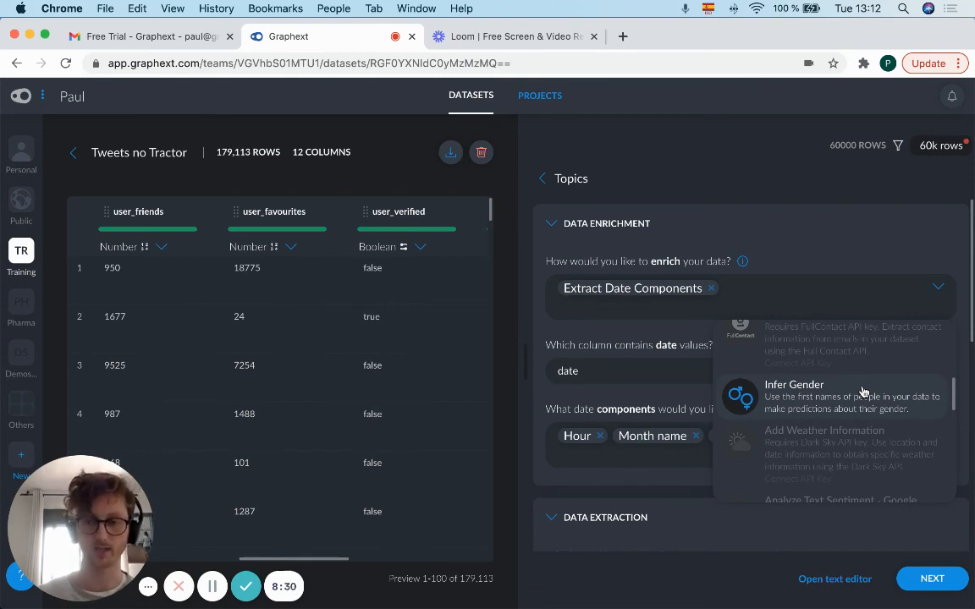
{"action": "scroll", "coordinate": [862, 391], "scroll_direction": "down", "scroll_amount": 5}
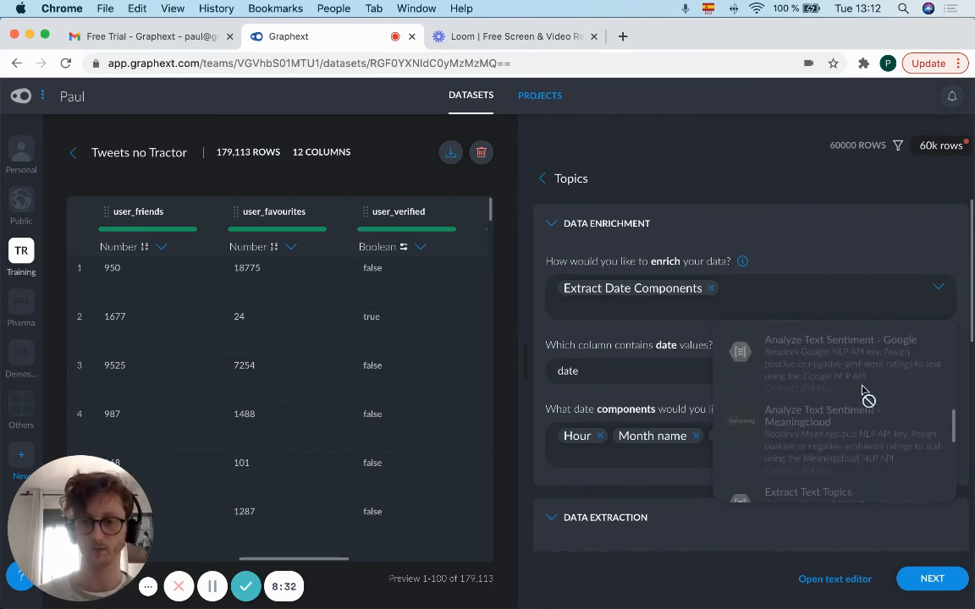
{"action": "scroll", "coordinate": [863, 391], "scroll_direction": "down", "scroll_amount": 5}
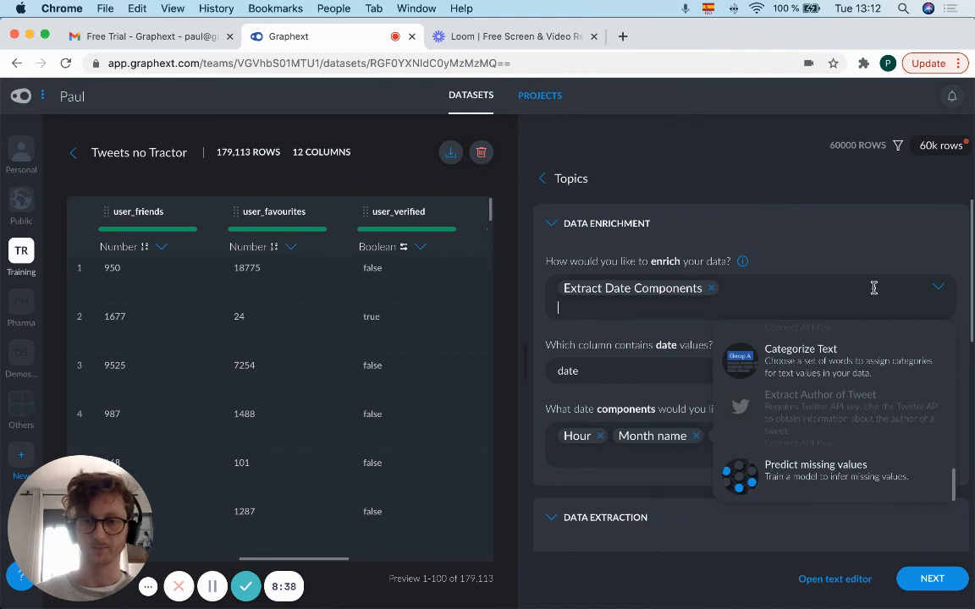
- Collapse the data enrichment settings, return to the analysis choices and proceed with Topics to its project name and configuration page
{"action": "left_click", "coordinate": [869, 228]}
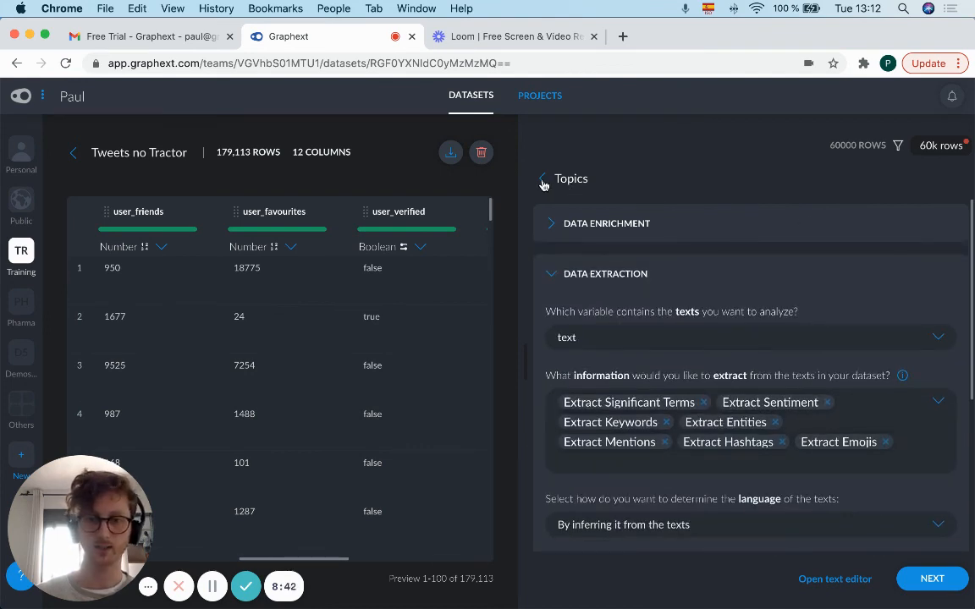
{"action": "left_click", "coordinate": [543, 180]}
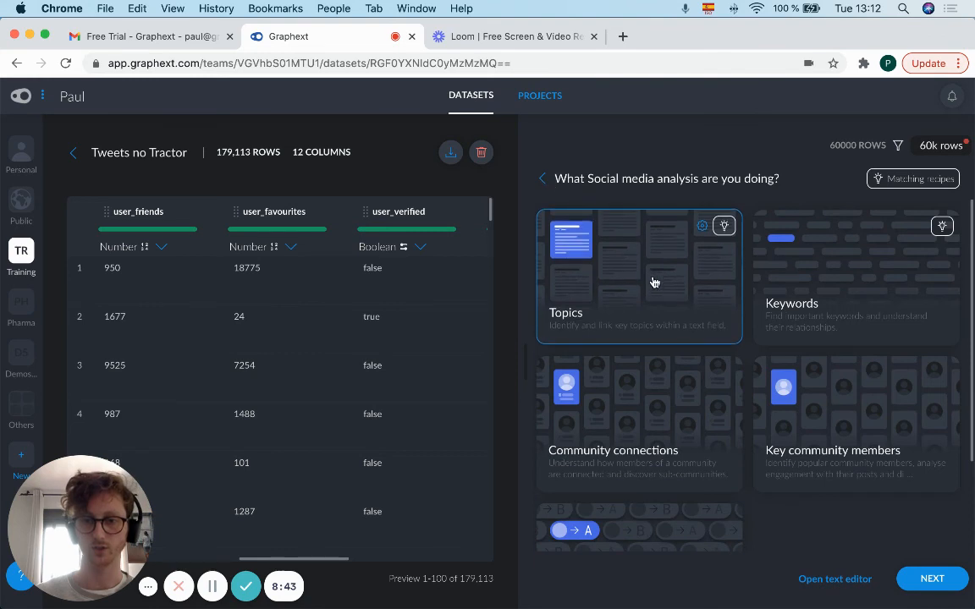
{"action": "left_click", "coordinate": [932, 579]}
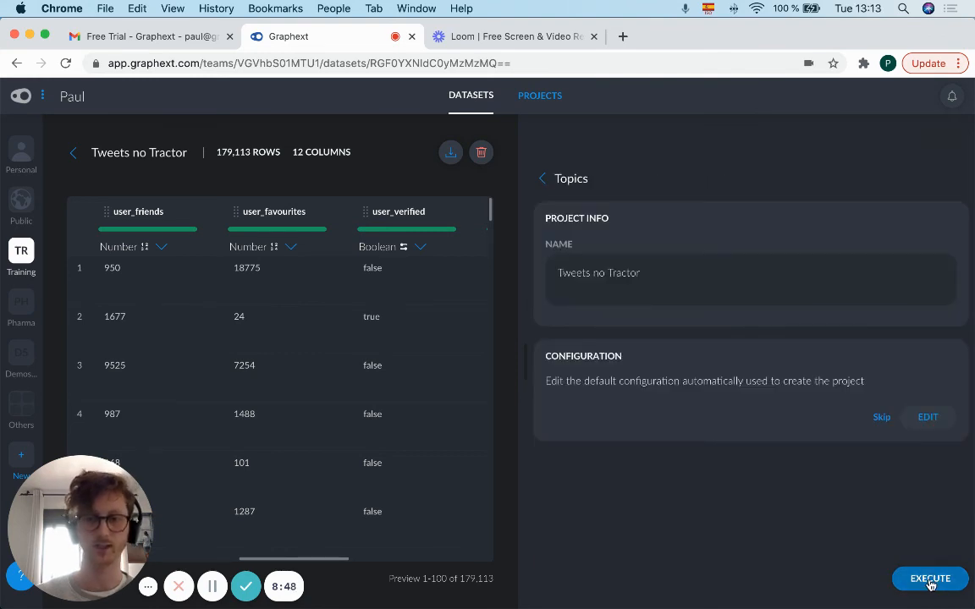